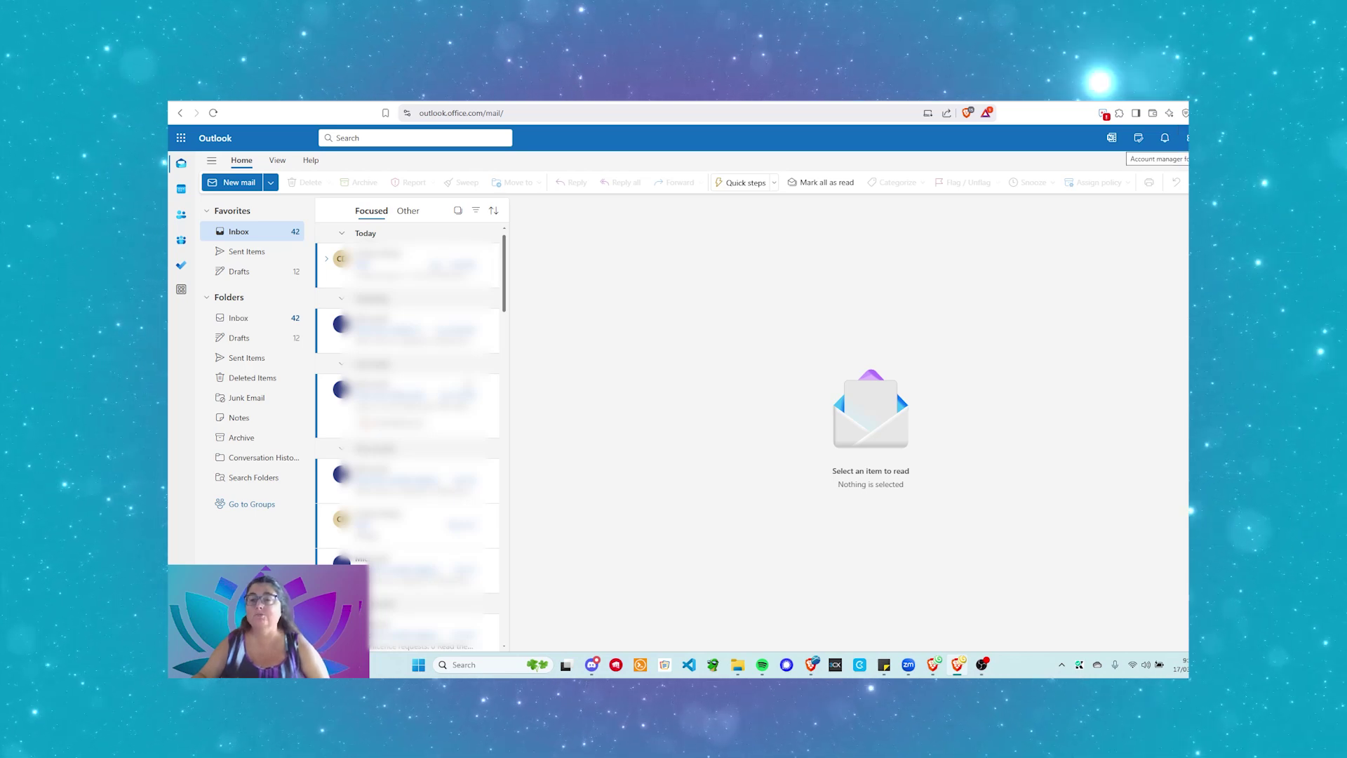
# - Open Outlook Settings from the top-bar gear, landing on Mail > Layout
pyautogui.click(1186, 142)
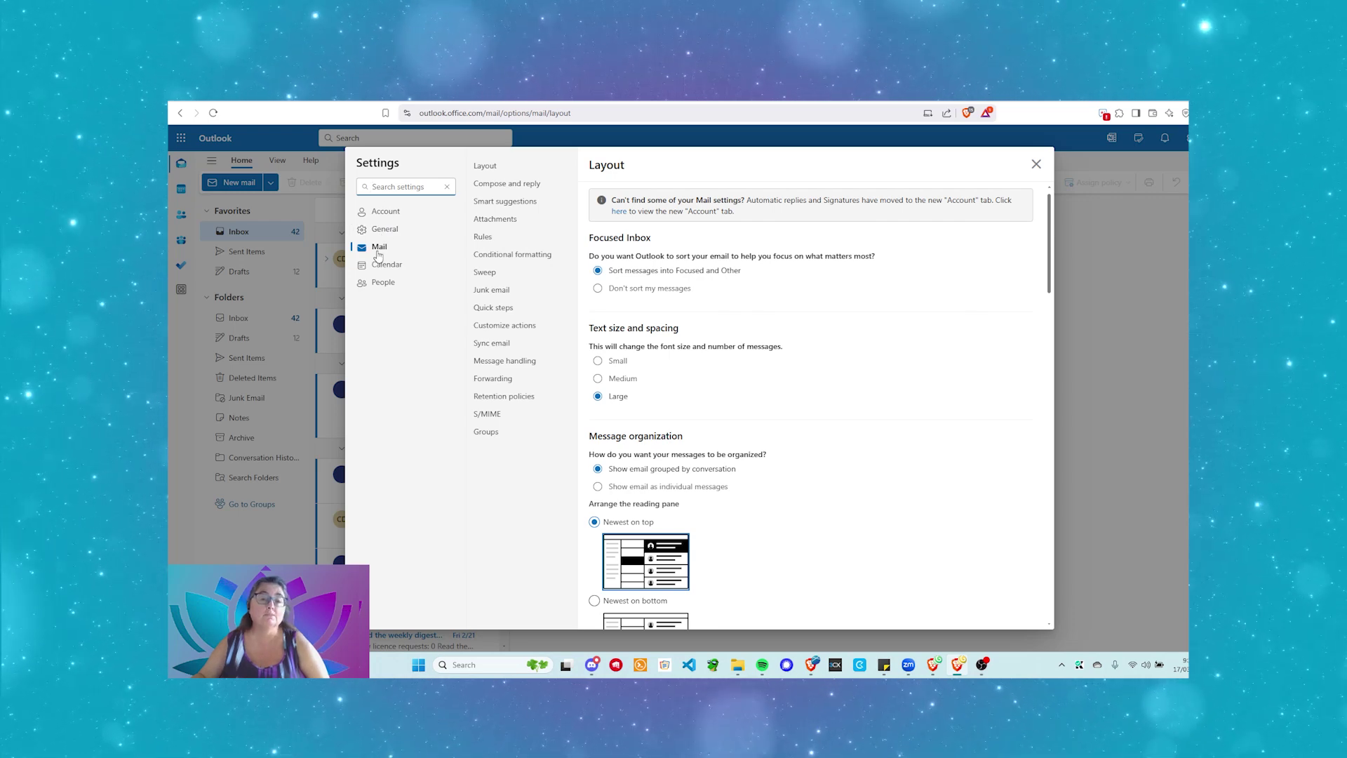
# - Go to the Mail settings and open the Rules page, which shows no rules yet
pyautogui.click(378, 255)
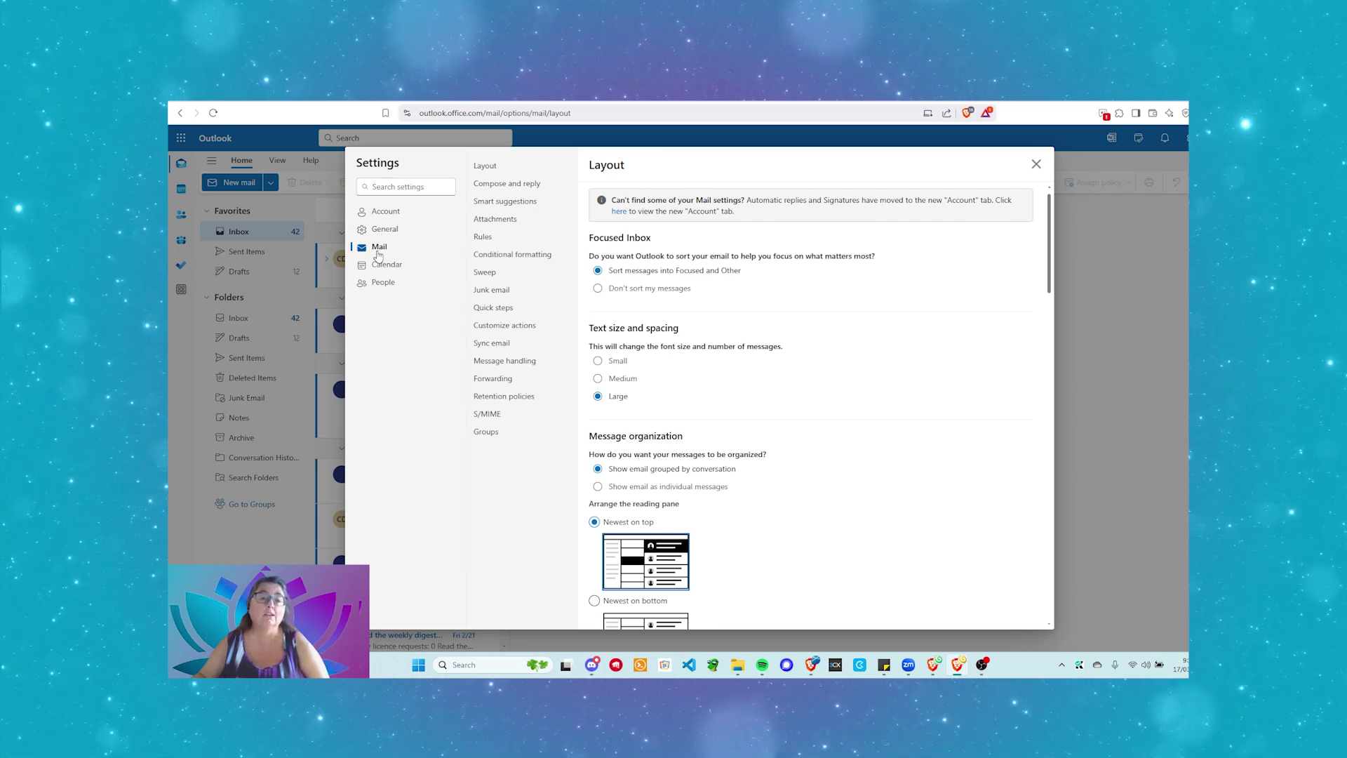
pyautogui.click(486, 167)
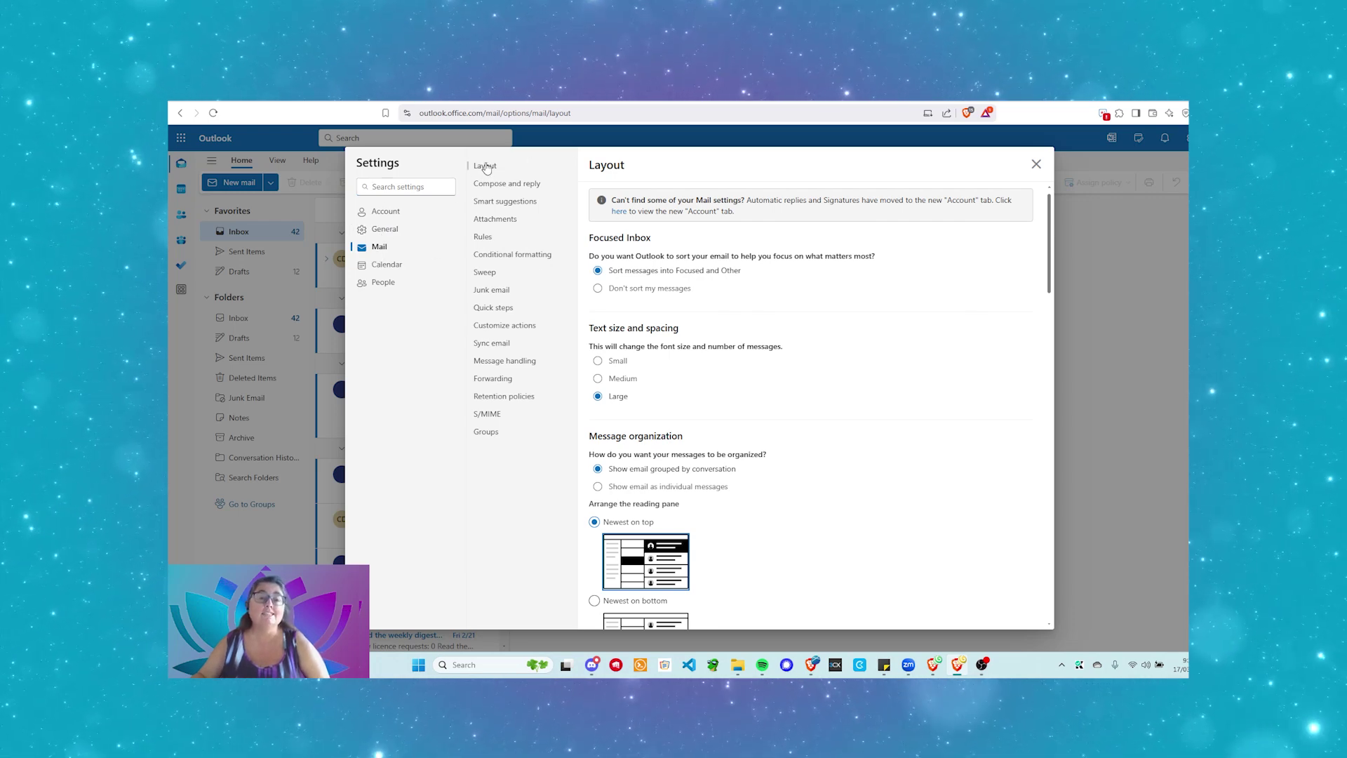
pyautogui.click(482, 239)
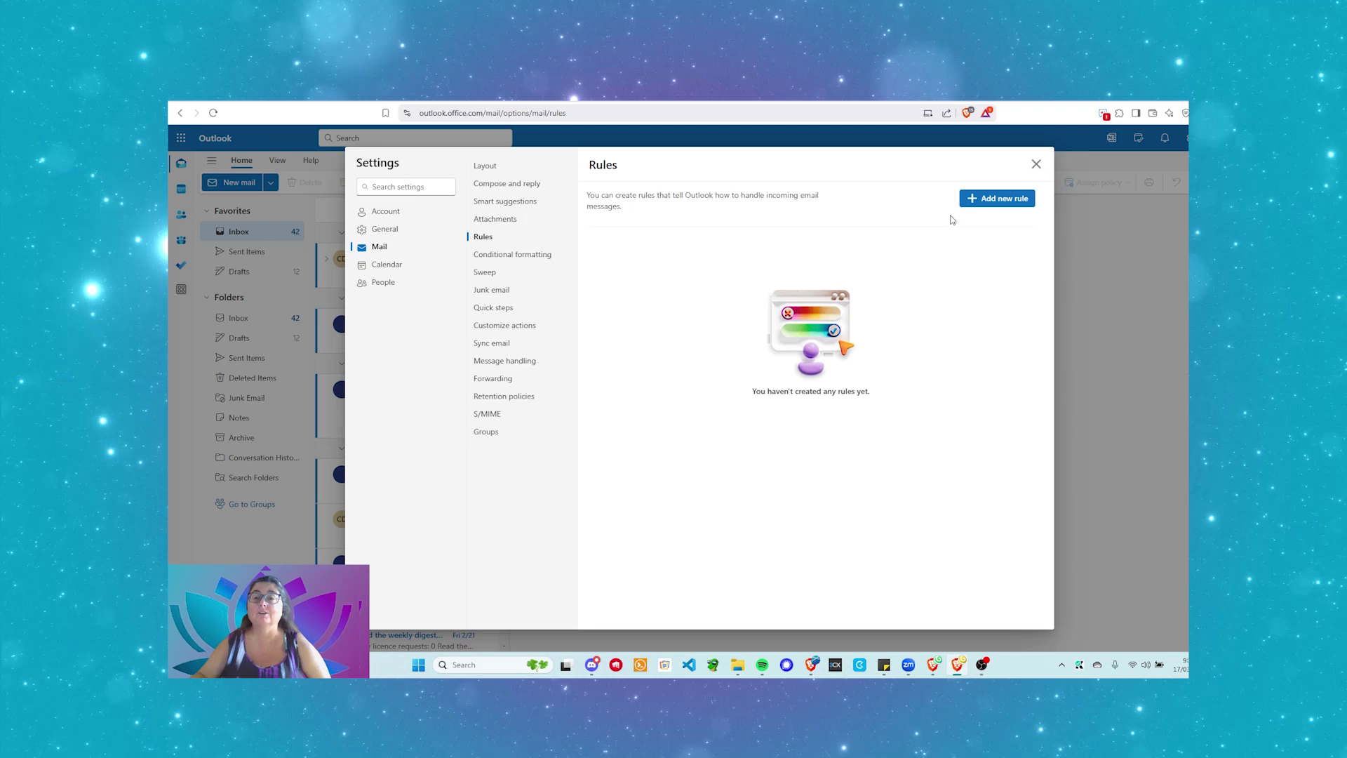
# - Add a new rule named 'Test' with the condition Emails received for others
pyautogui.click(983, 201)
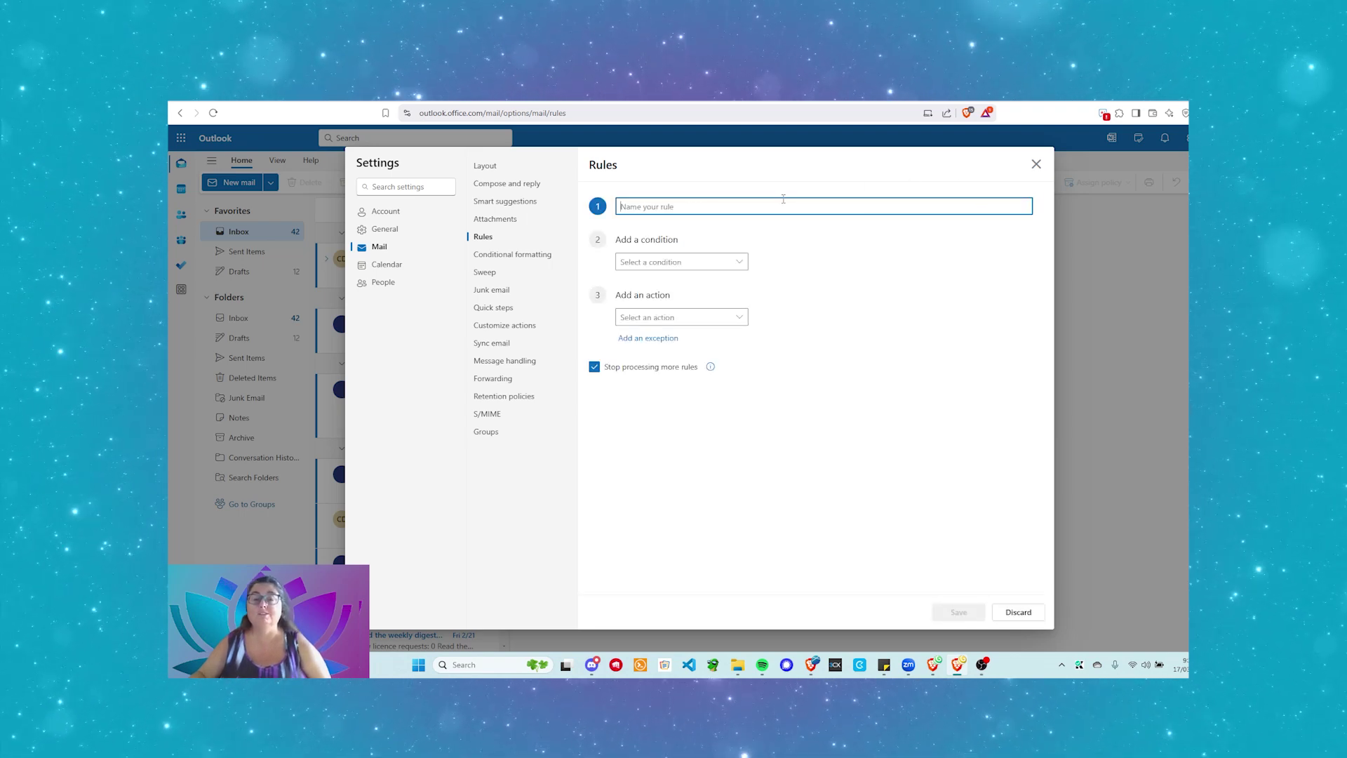
pyautogui.write('Test')
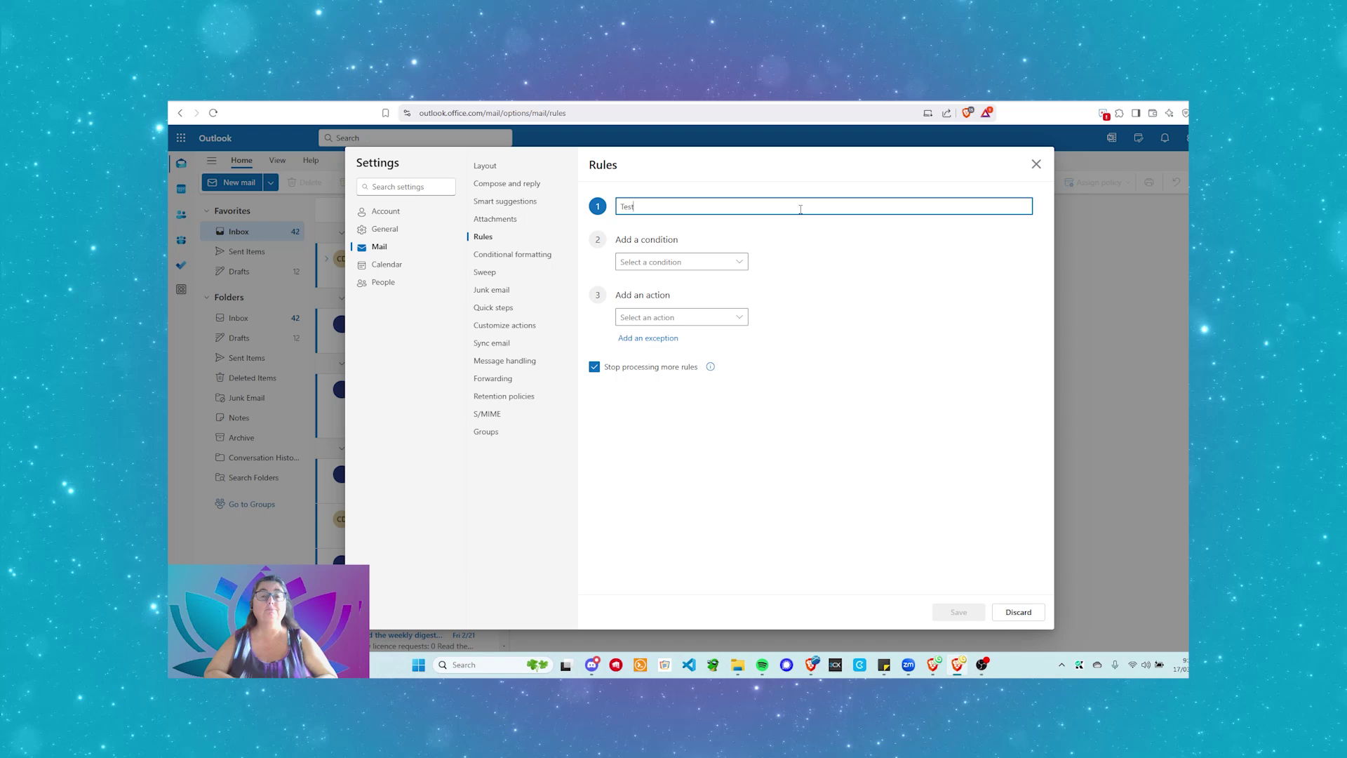
pyautogui.press('Tab')
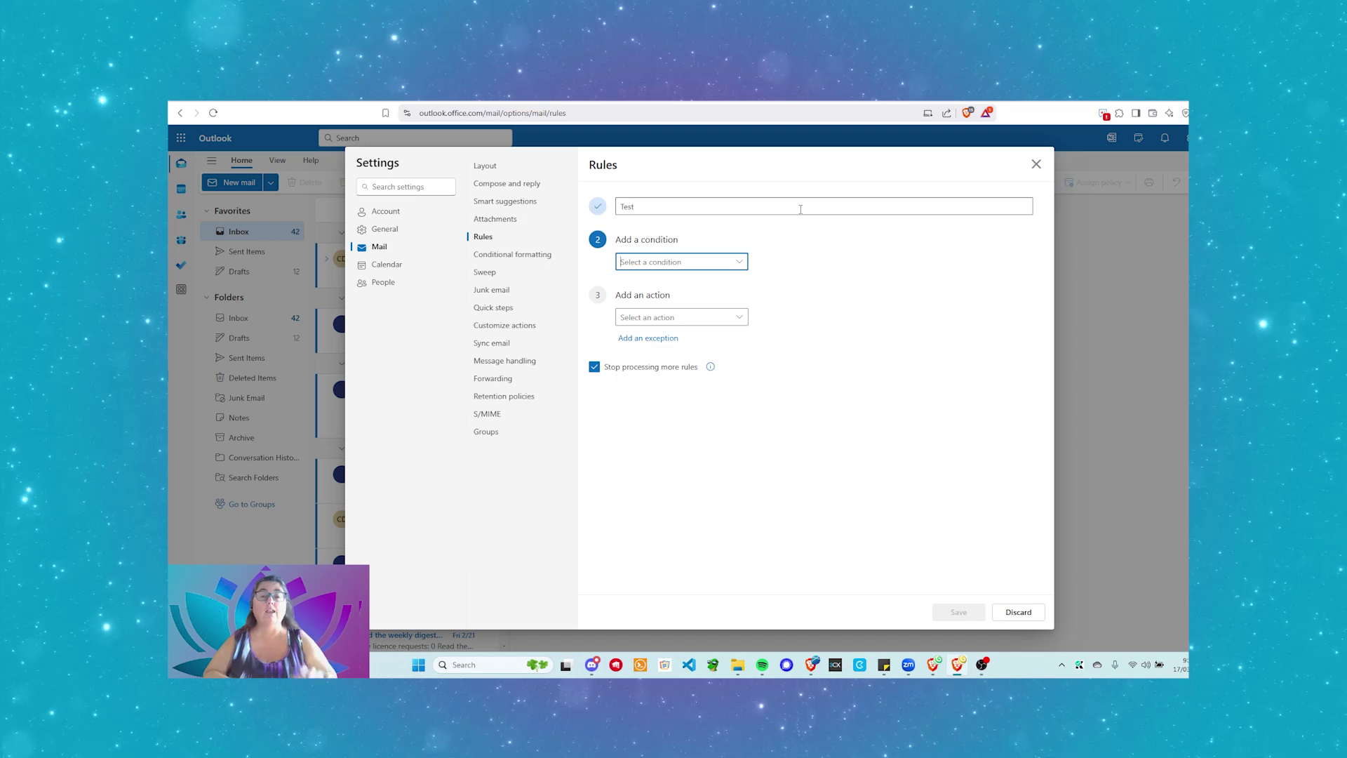
pyautogui.click(735, 266)
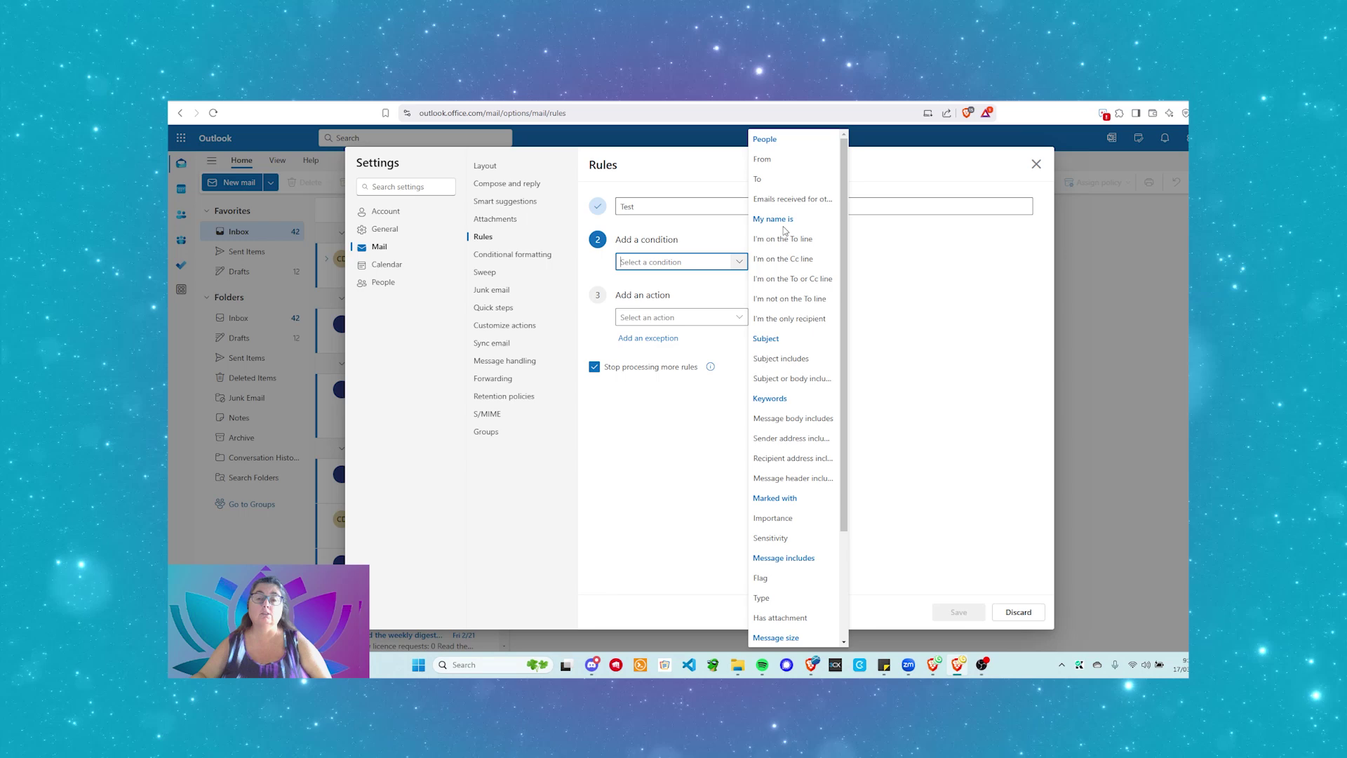
pyautogui.scroll(-3, 784, 237)
pyautogui.scroll(3, 785, 237)
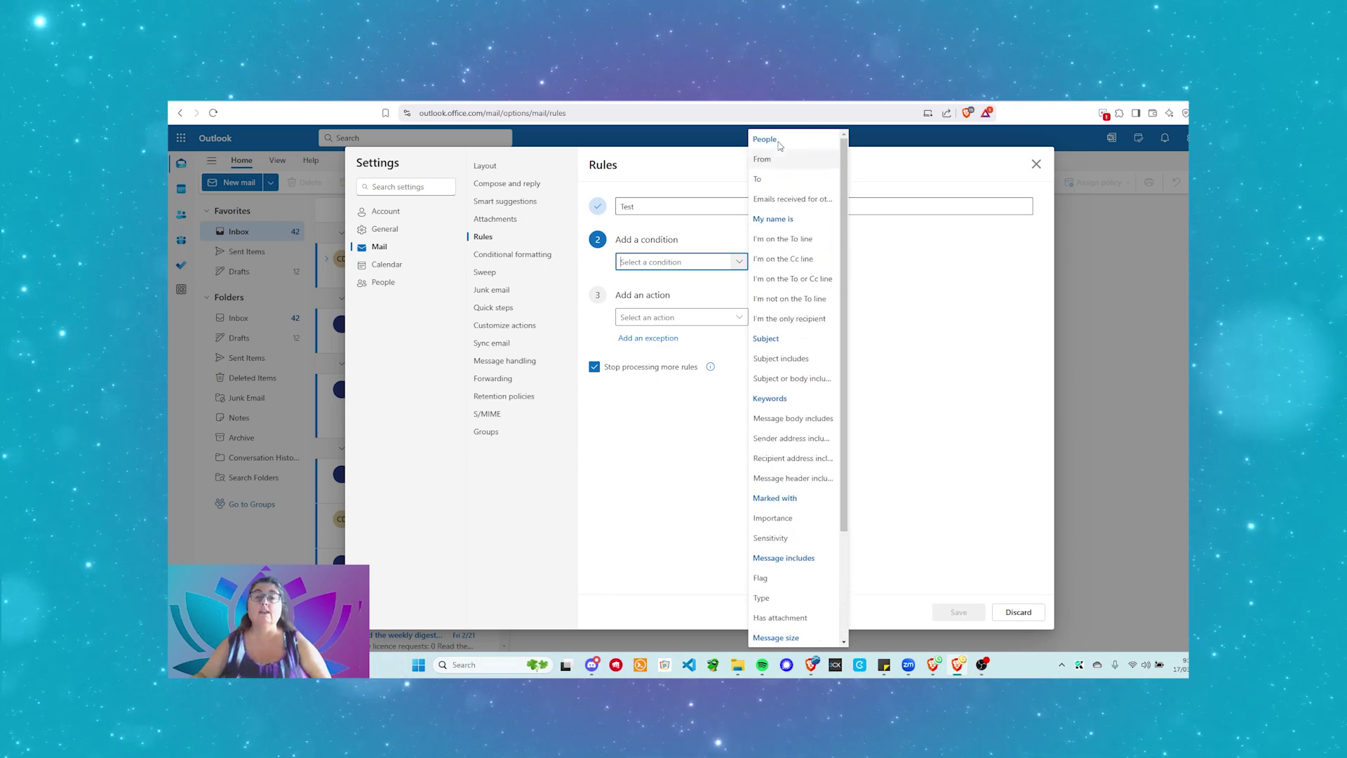
pyautogui.click(776, 200)
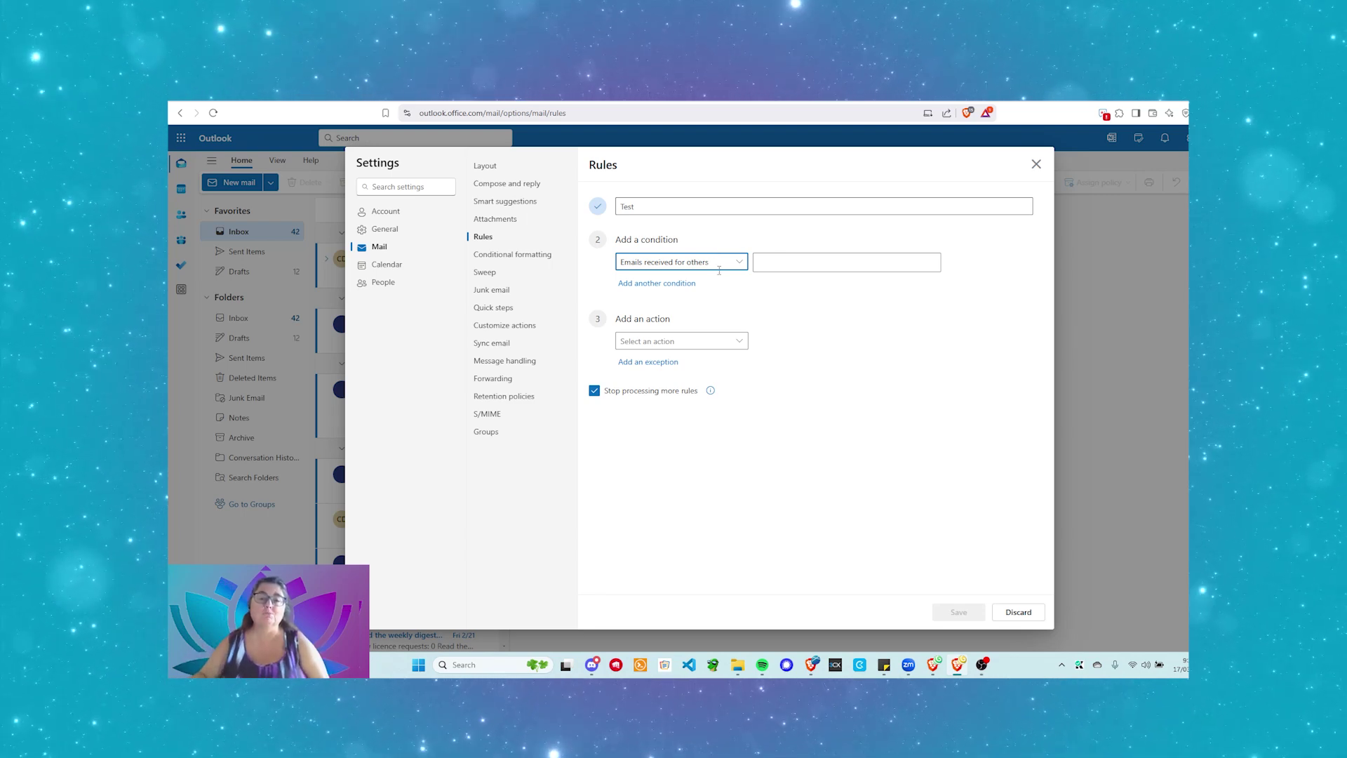
# - Change the Test rule's condition to Subject or body includes
pyautogui.click(743, 263)
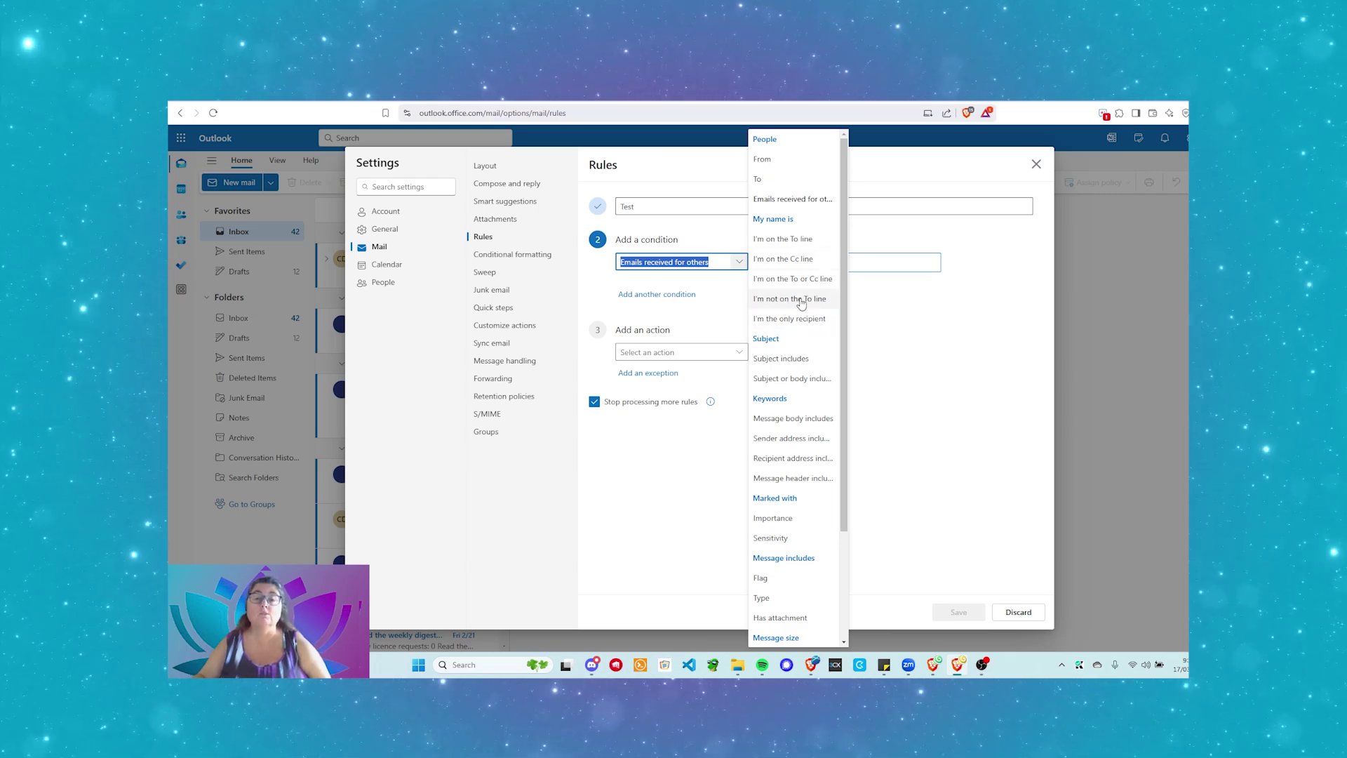
pyautogui.scroll(-1, 797, 284)
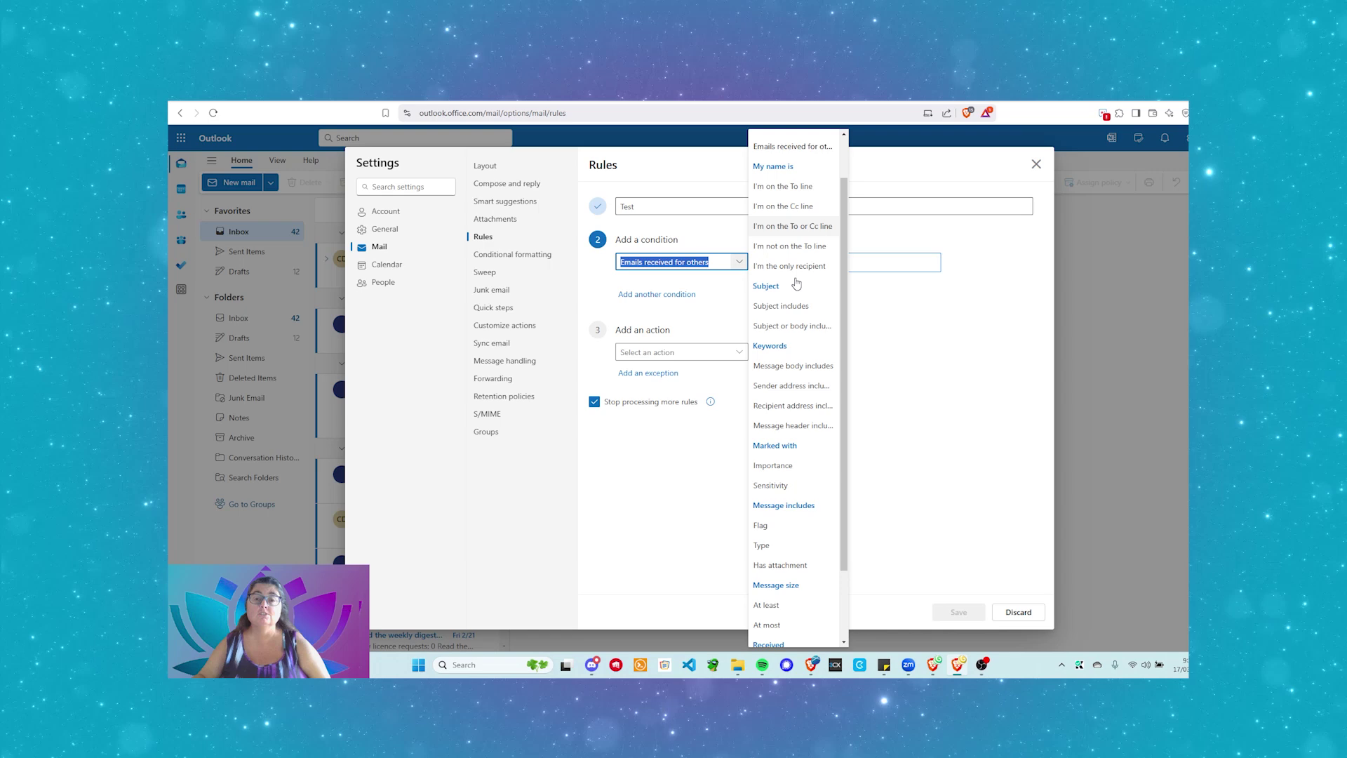
pyautogui.click(814, 324)
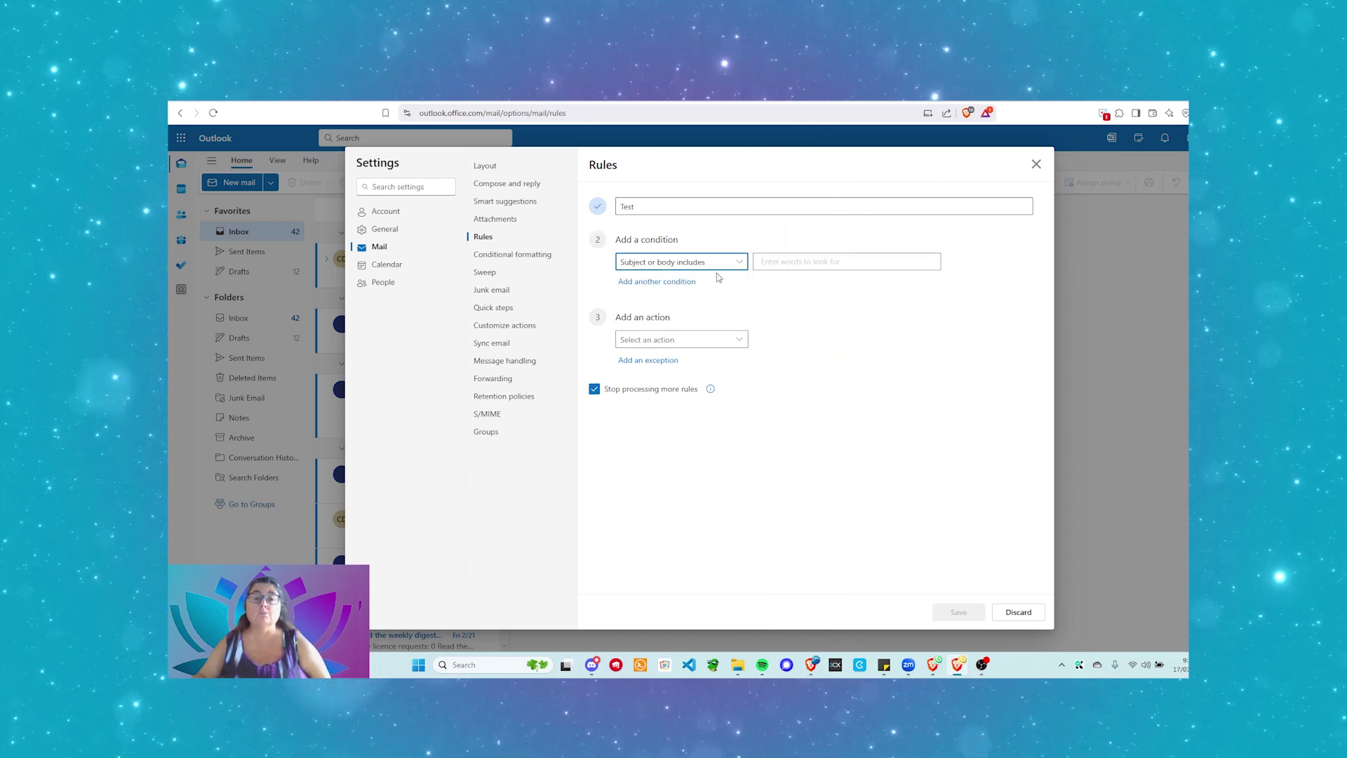
# - Expand the Test rule's condition dropdown to list all conditions
pyautogui.click(739, 262)
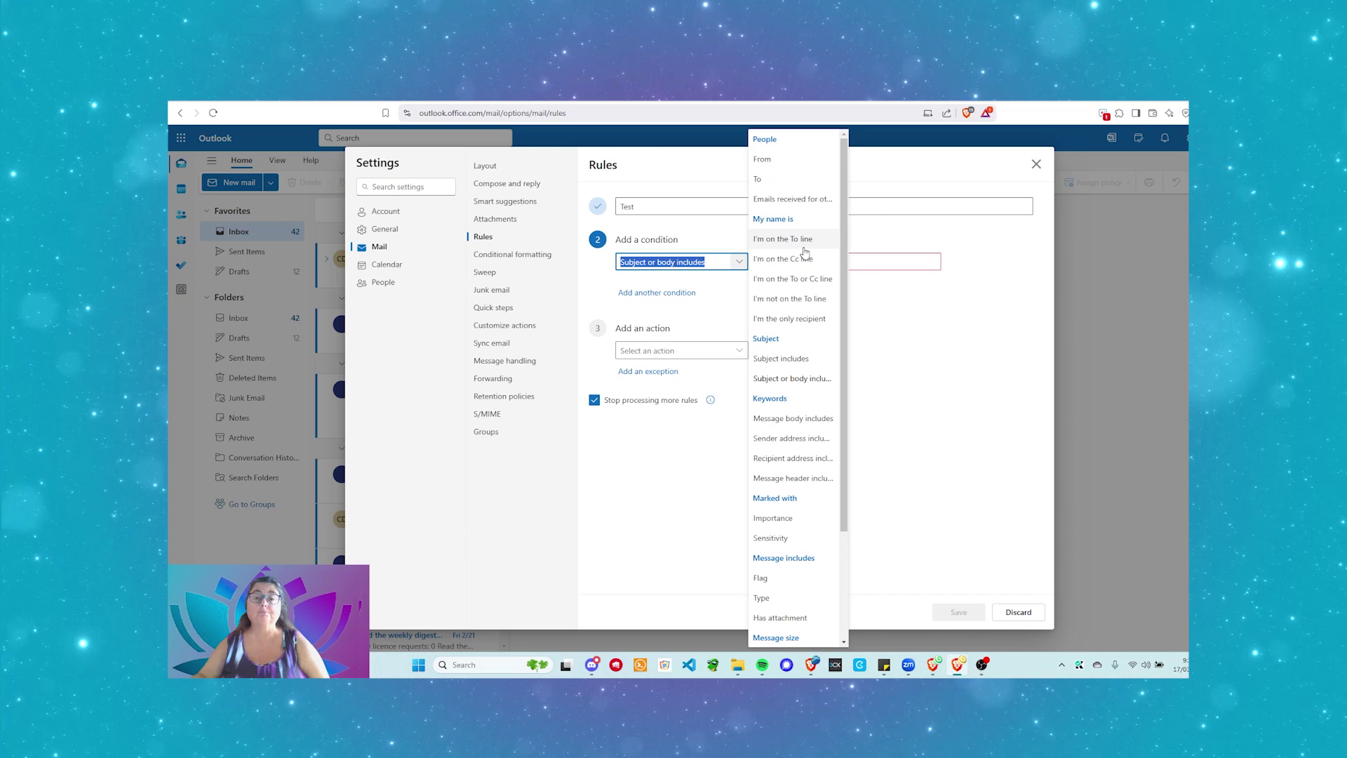
# - Switch the Test rule's condition to Message header includes
pyautogui.scroll(-3, 800, 270)
pyautogui.scroll(-1, 798, 300)
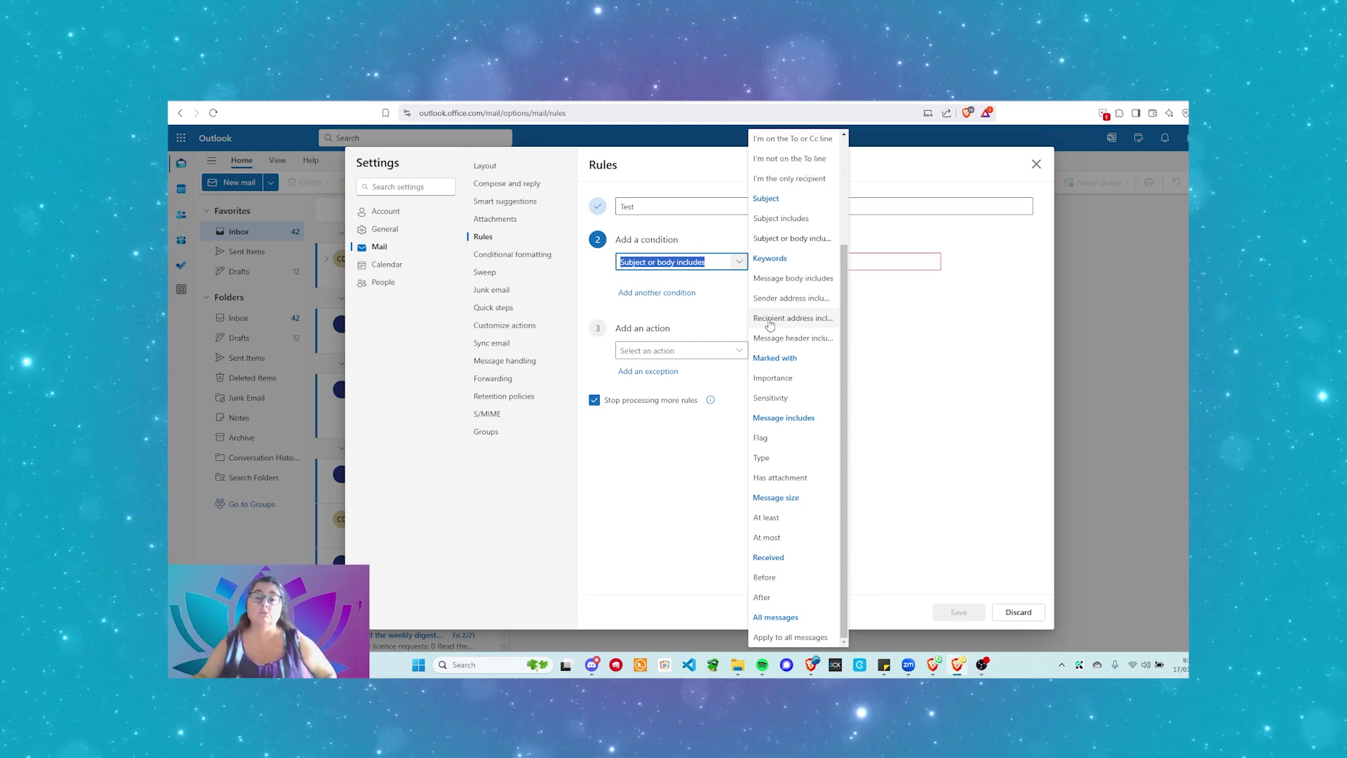
pyautogui.click(804, 341)
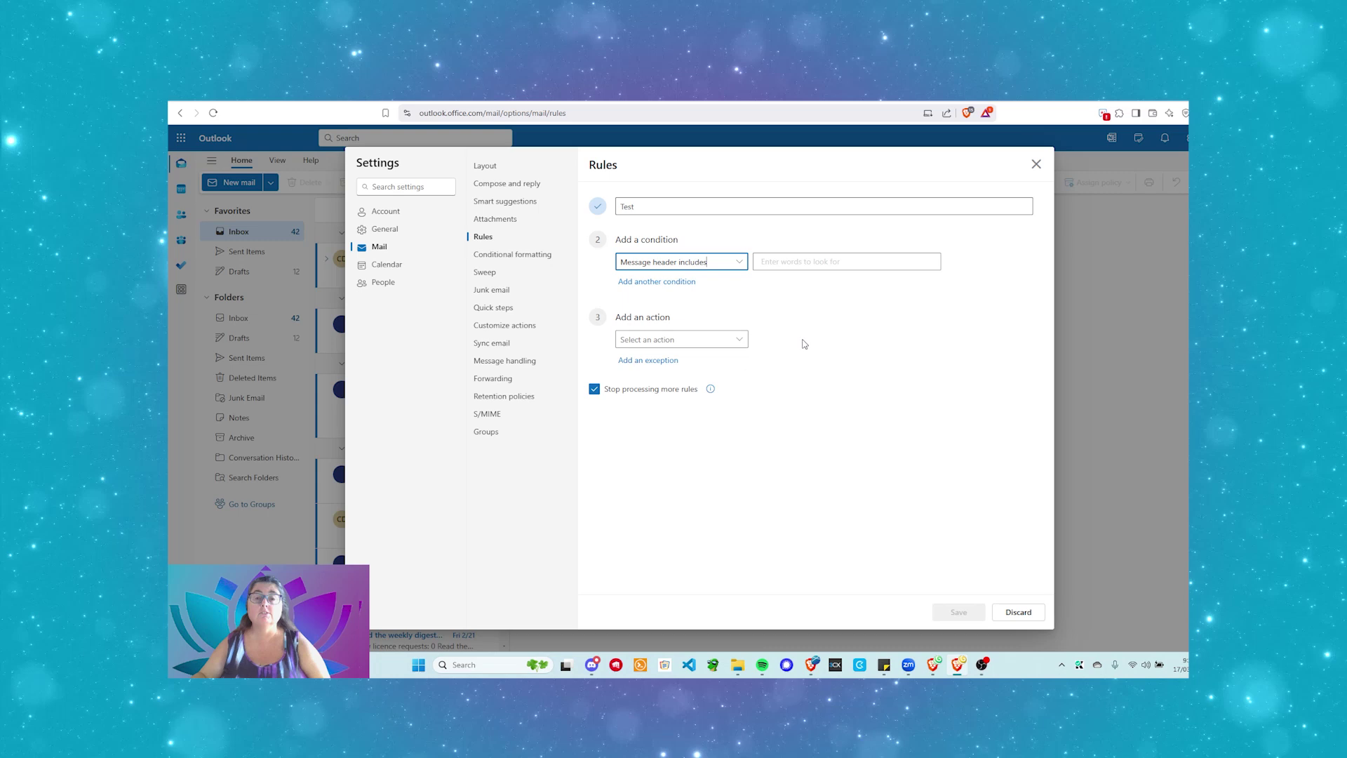
# - Set the Test rule's condition to Has attachment and bring up the action choices
pyautogui.click(741, 268)
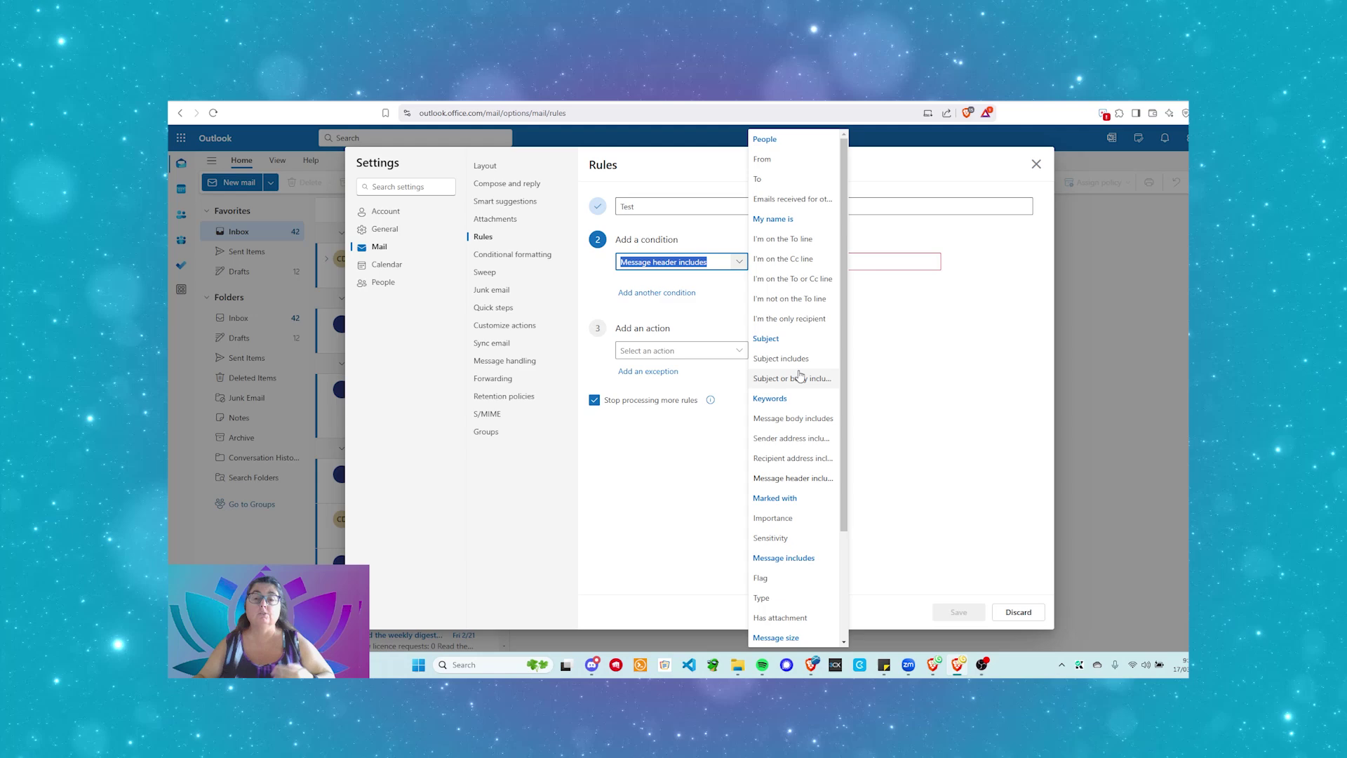
pyautogui.scroll(-2, 807, 403)
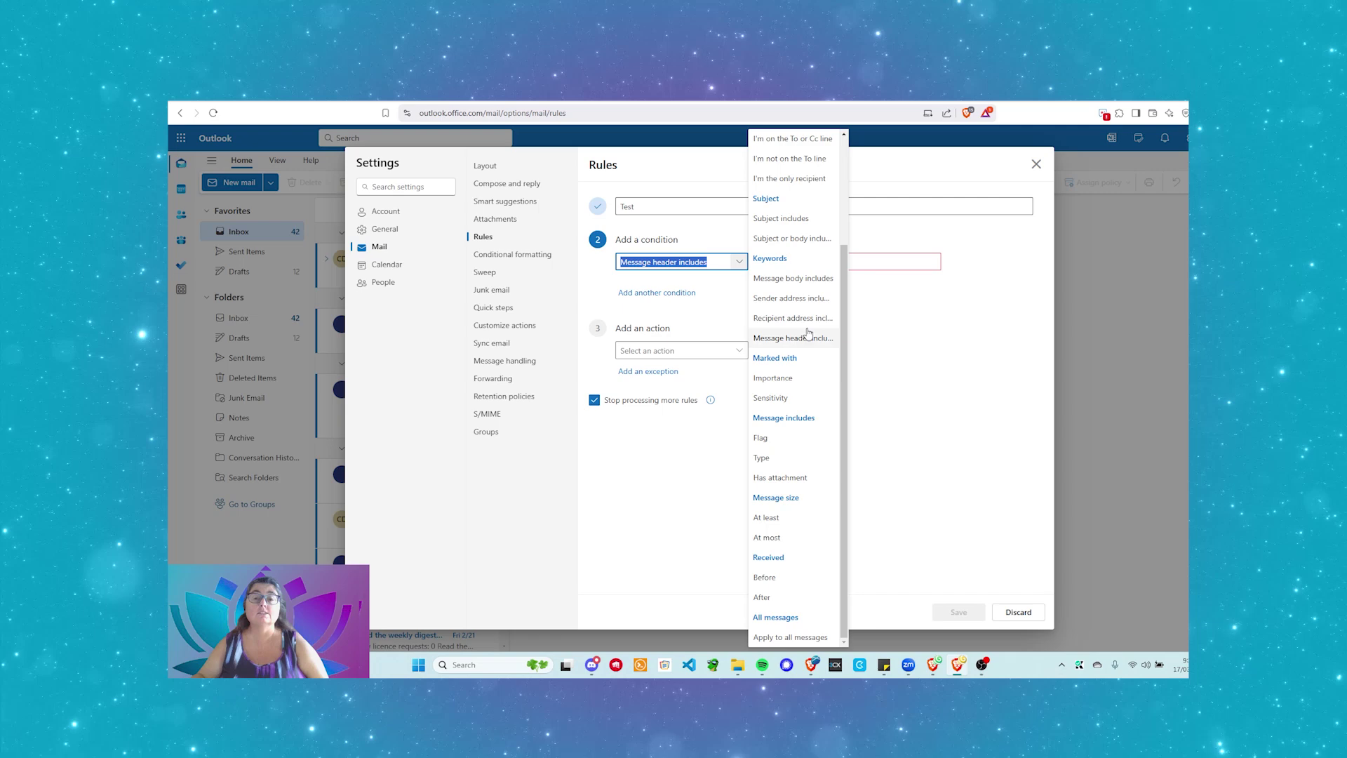
pyautogui.click(800, 479)
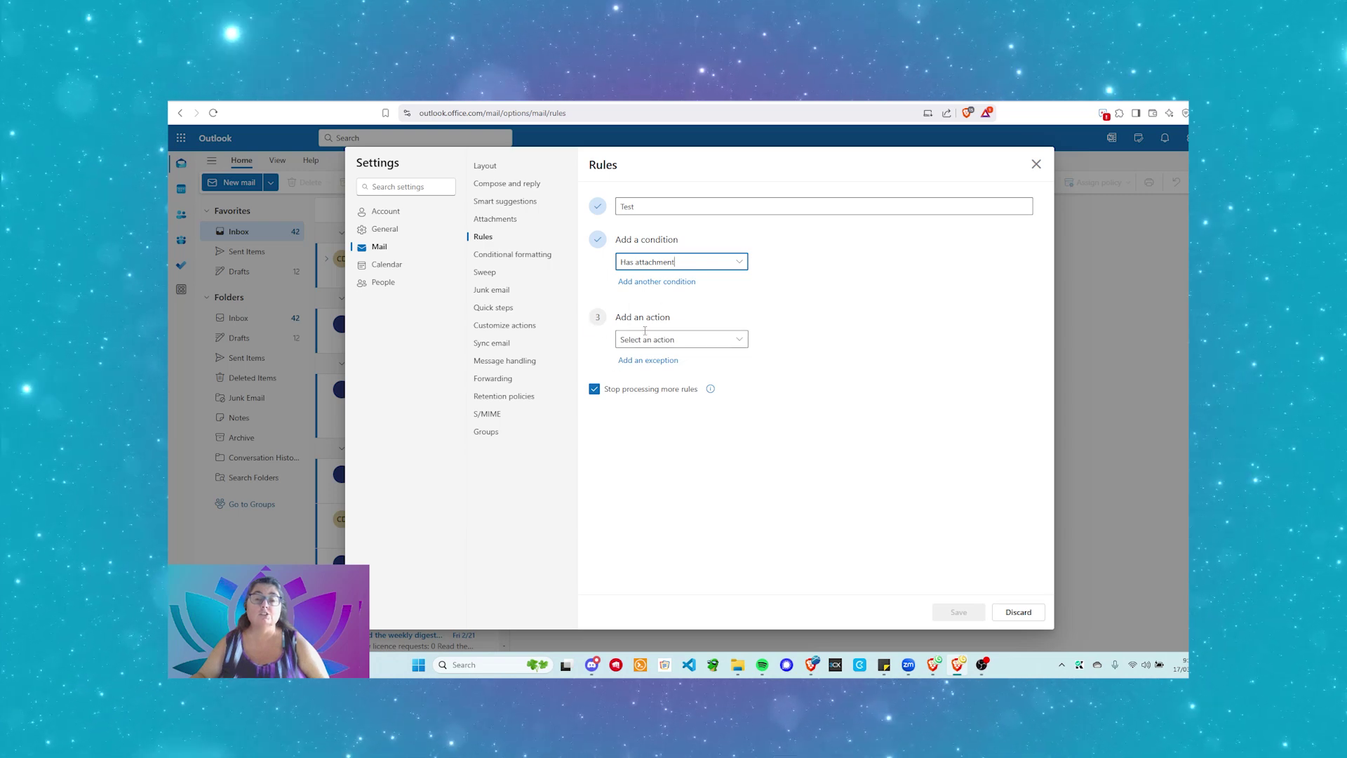
pyautogui.click(741, 341)
pyautogui.click(741, 340)
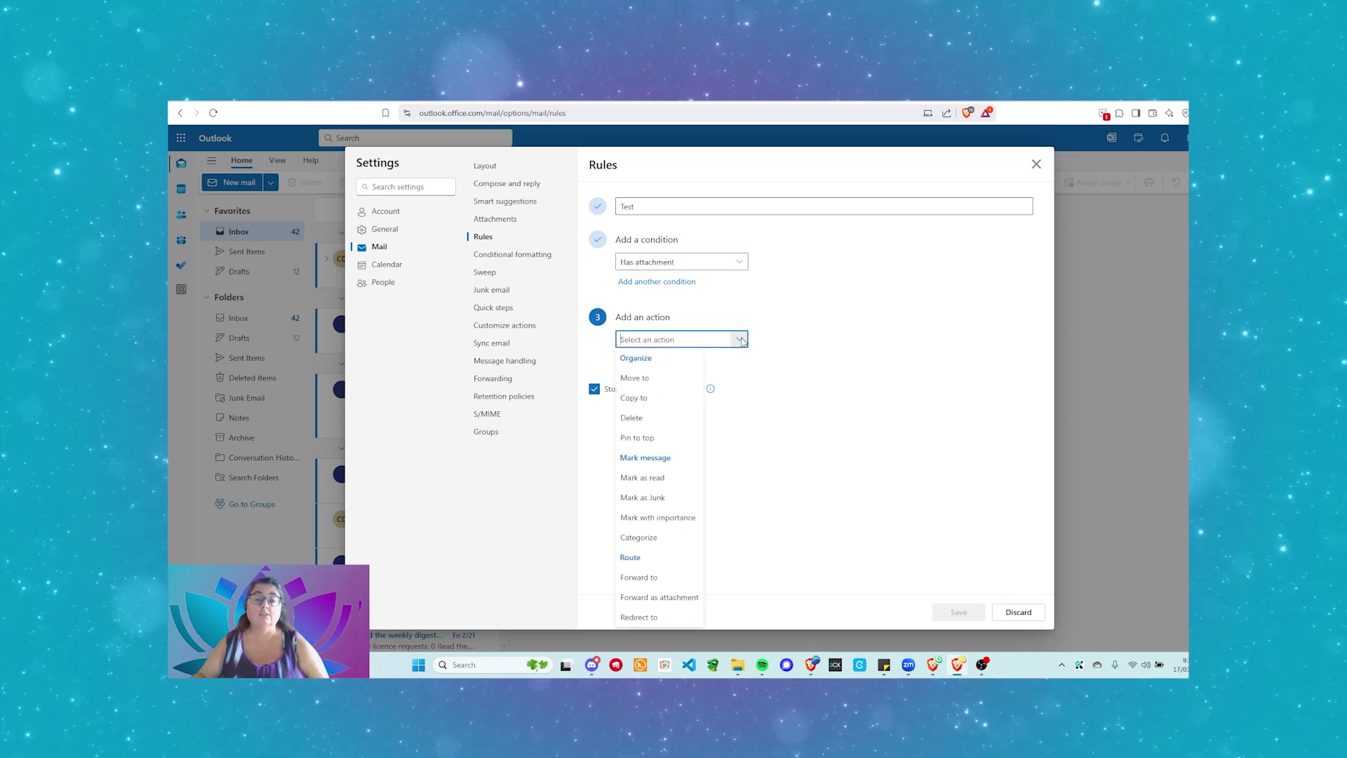
# - Try Forward to as the rule's action, then reopen the action list to change it
pyautogui.click(635, 579)
pyautogui.click(795, 344)
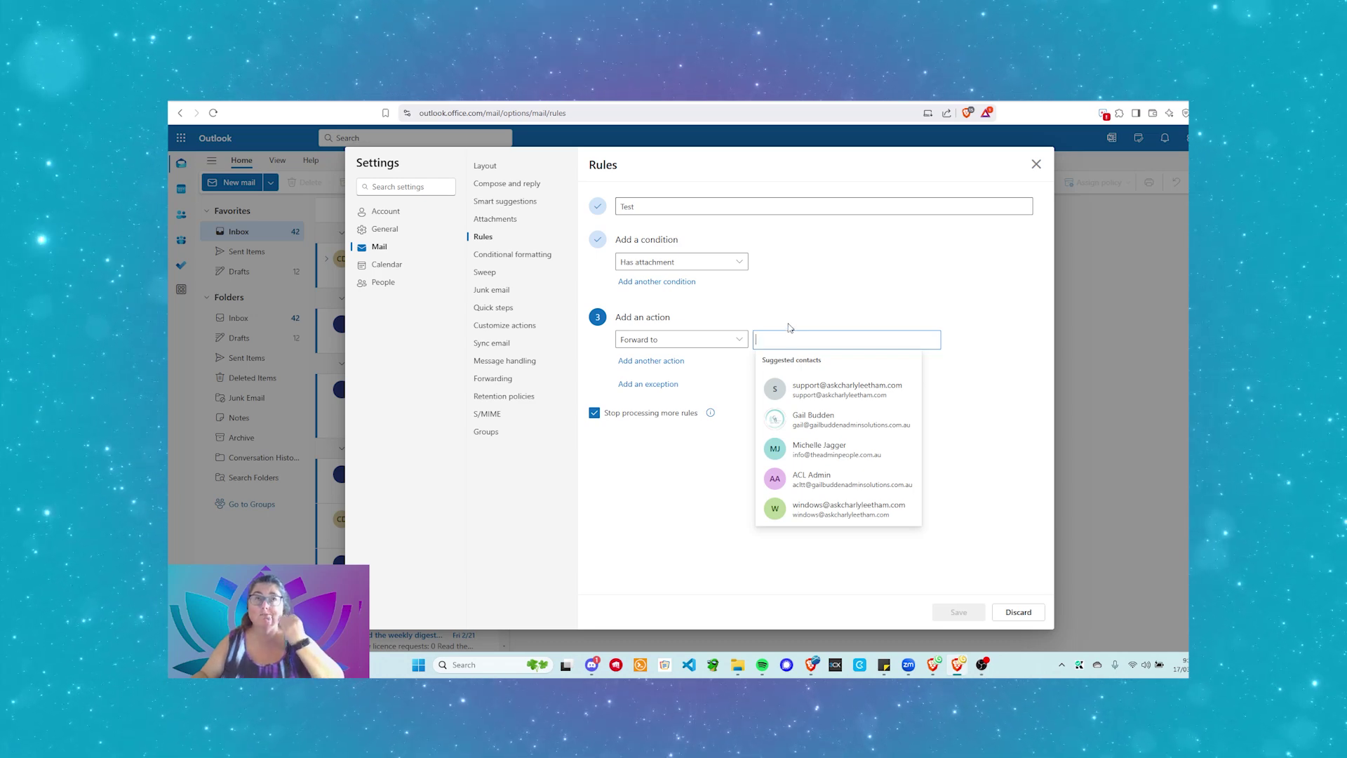
pyautogui.click(734, 341)
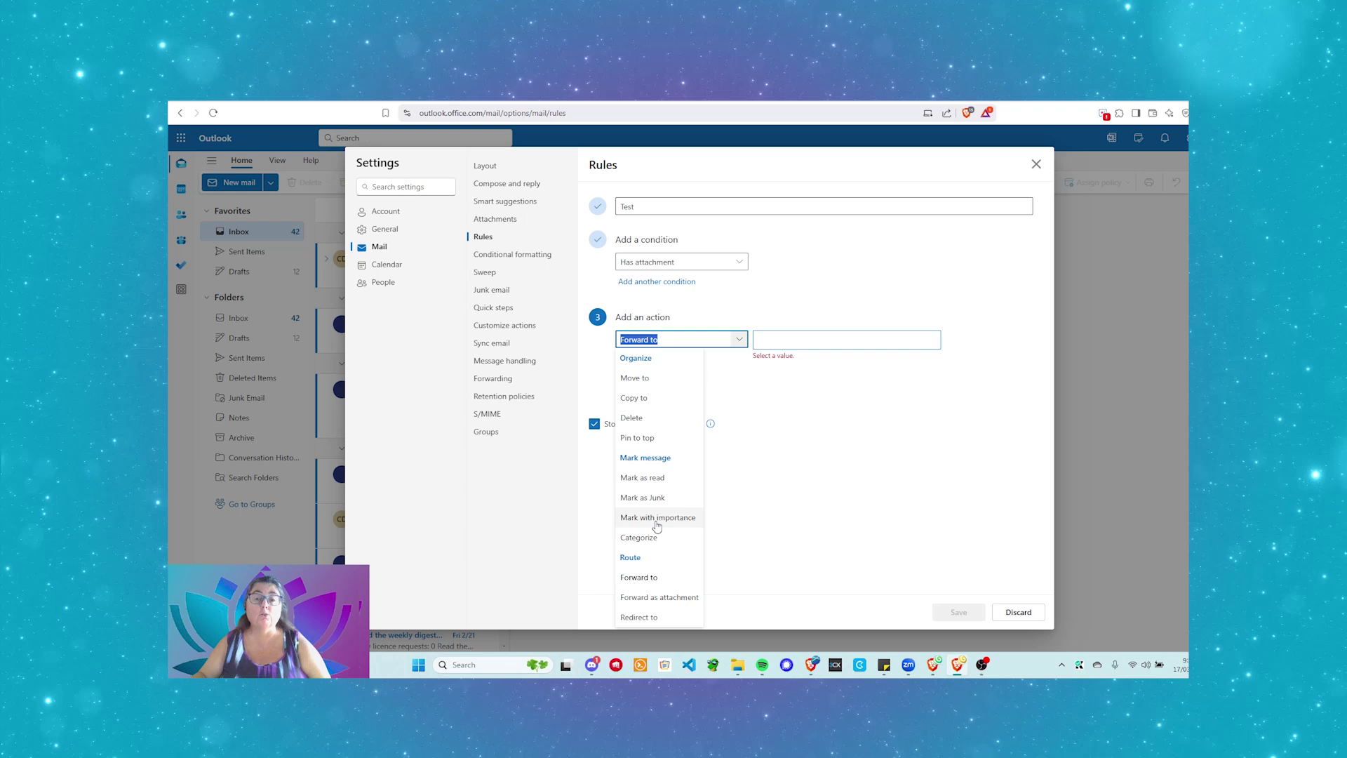
pyautogui.click(772, 370)
pyautogui.click(739, 339)
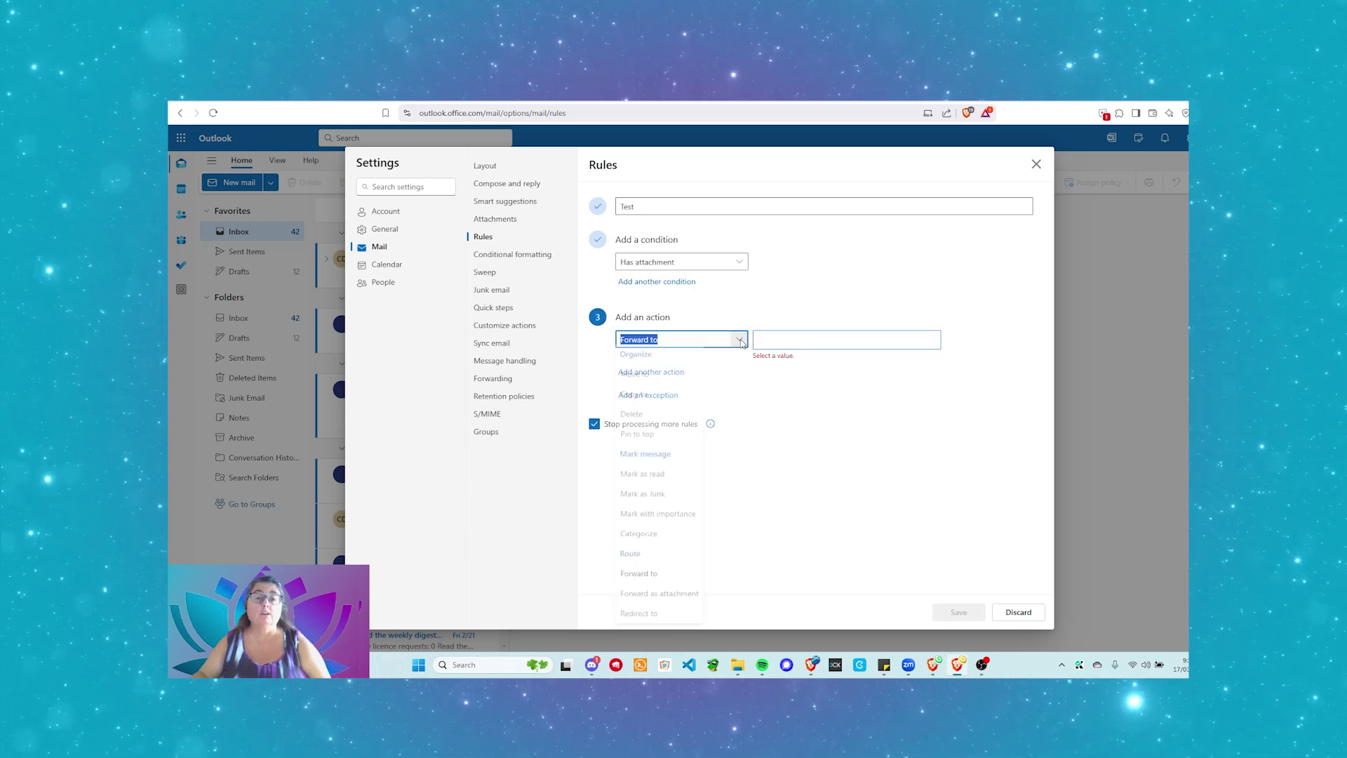
# - Set the action to Move to and create a new 'Test' folder as its destination
pyautogui.click(636, 378)
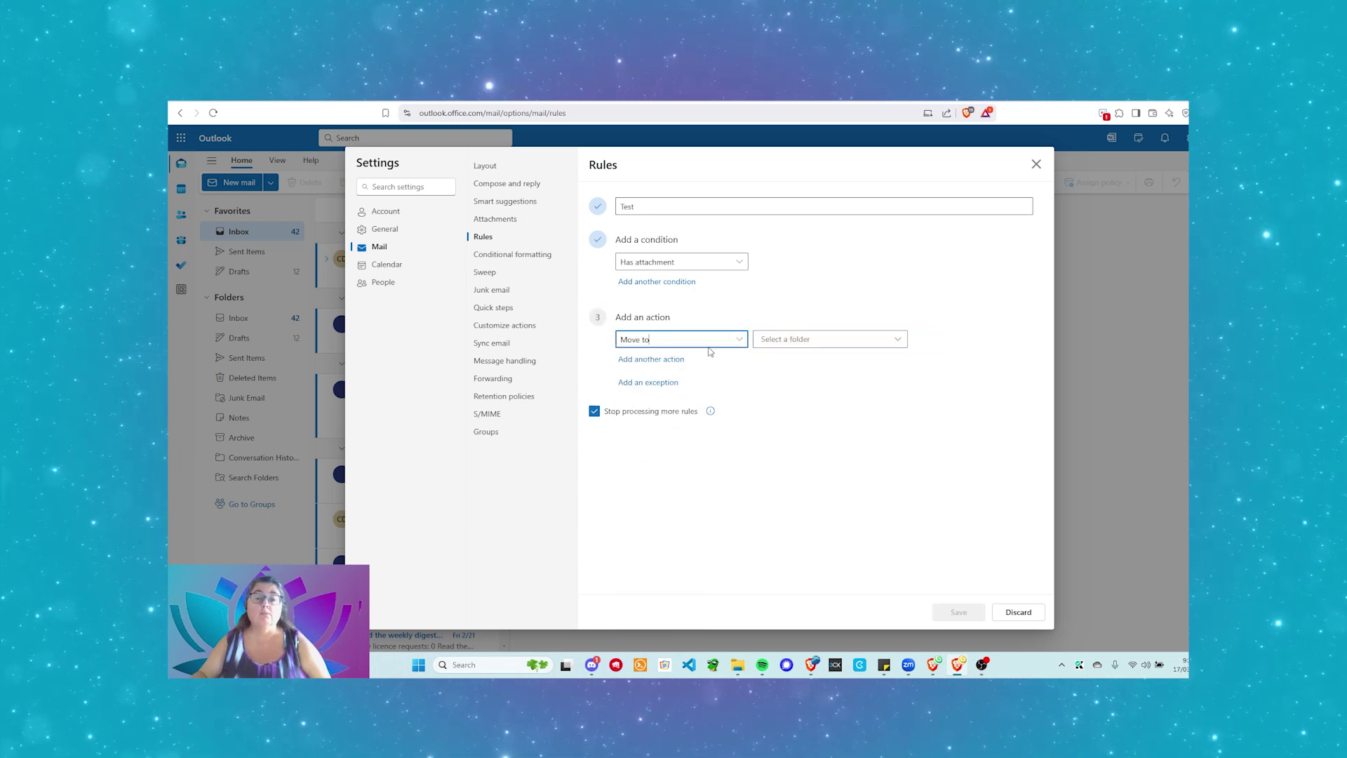
pyautogui.click(789, 344)
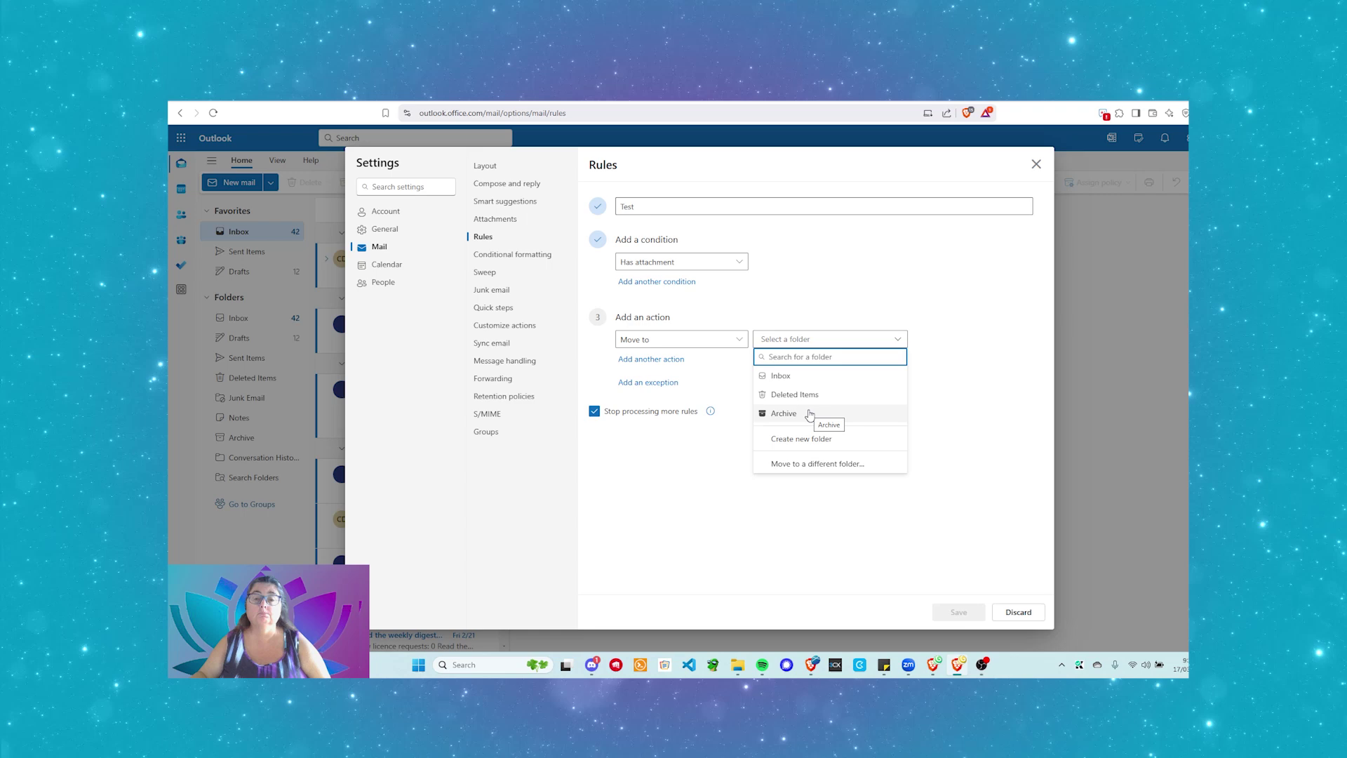
pyautogui.click(811, 438)
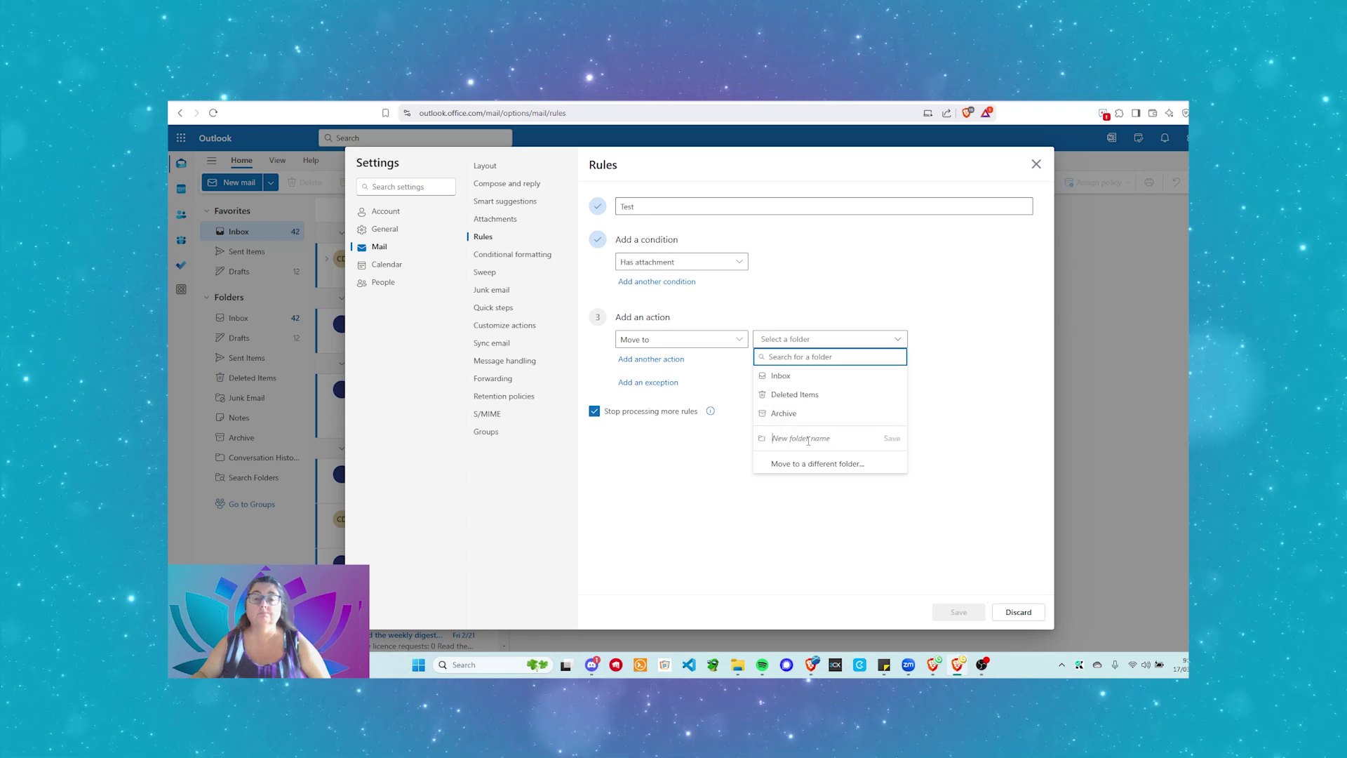
pyautogui.moveTo(982, 664)
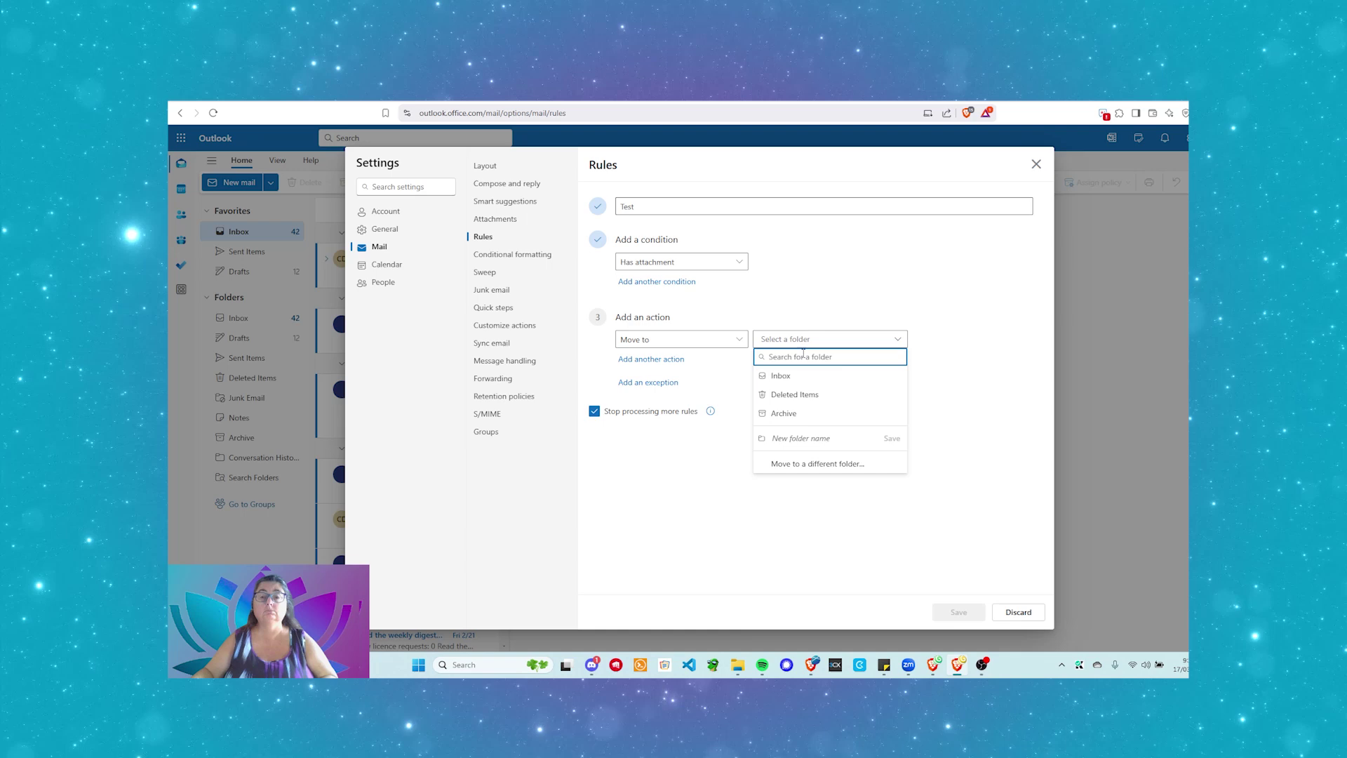
pyautogui.write('Test')
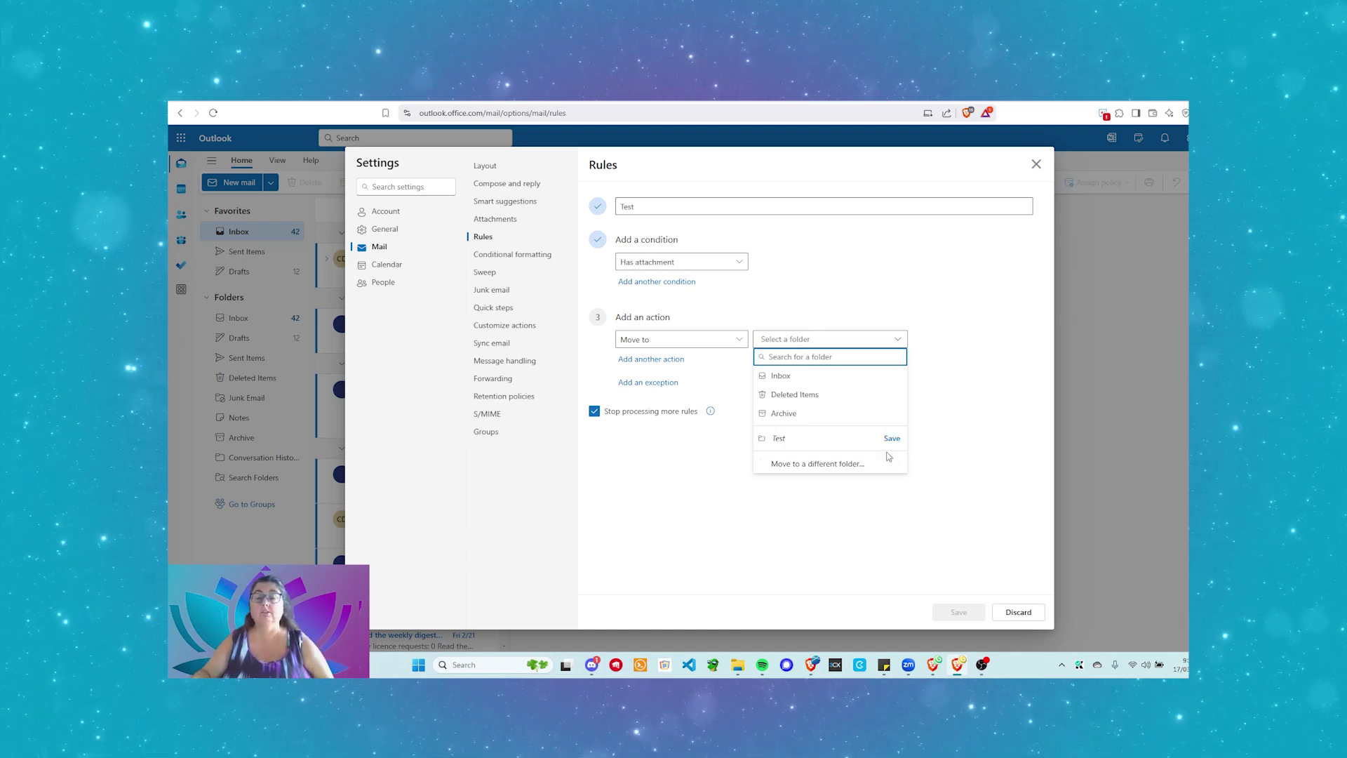
pyautogui.click(891, 442)
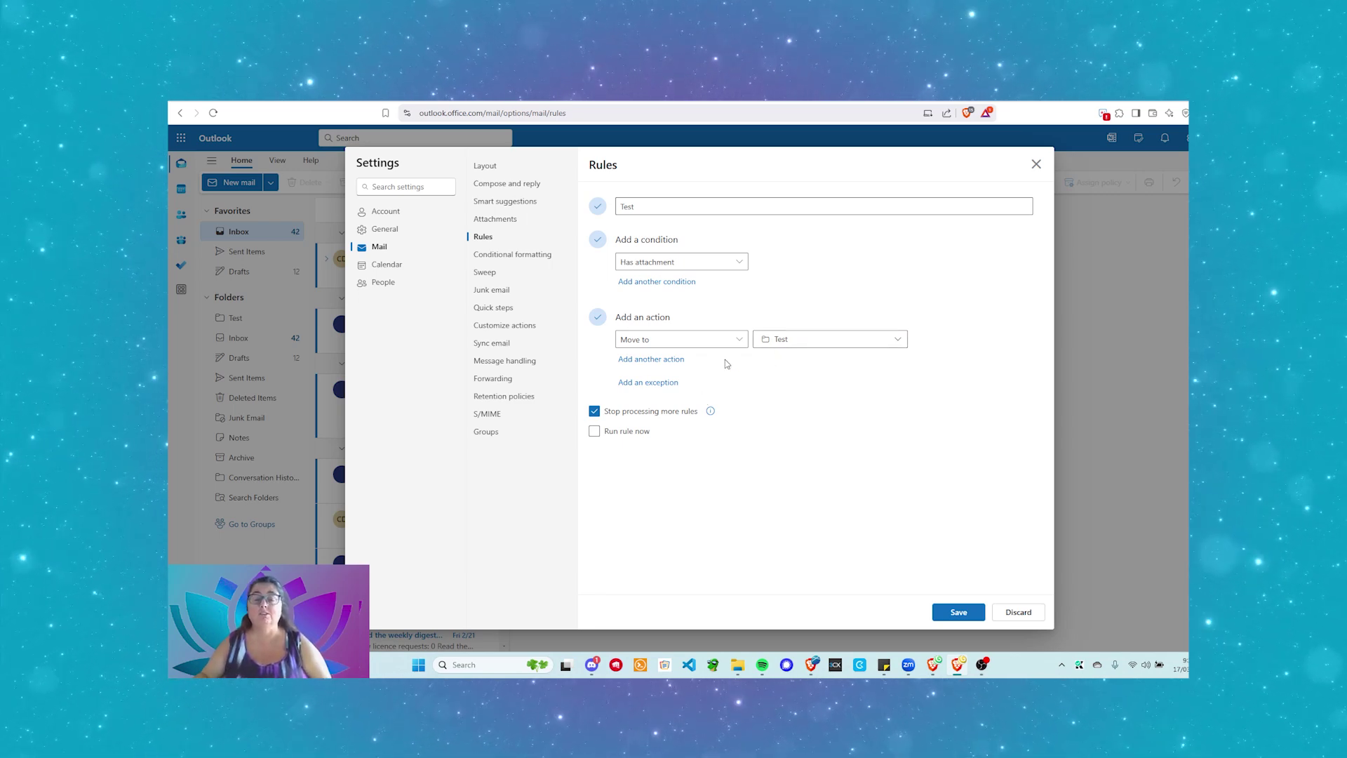
# - Add a second, empty action slot beneath Move to Test
pyautogui.click(679, 359)
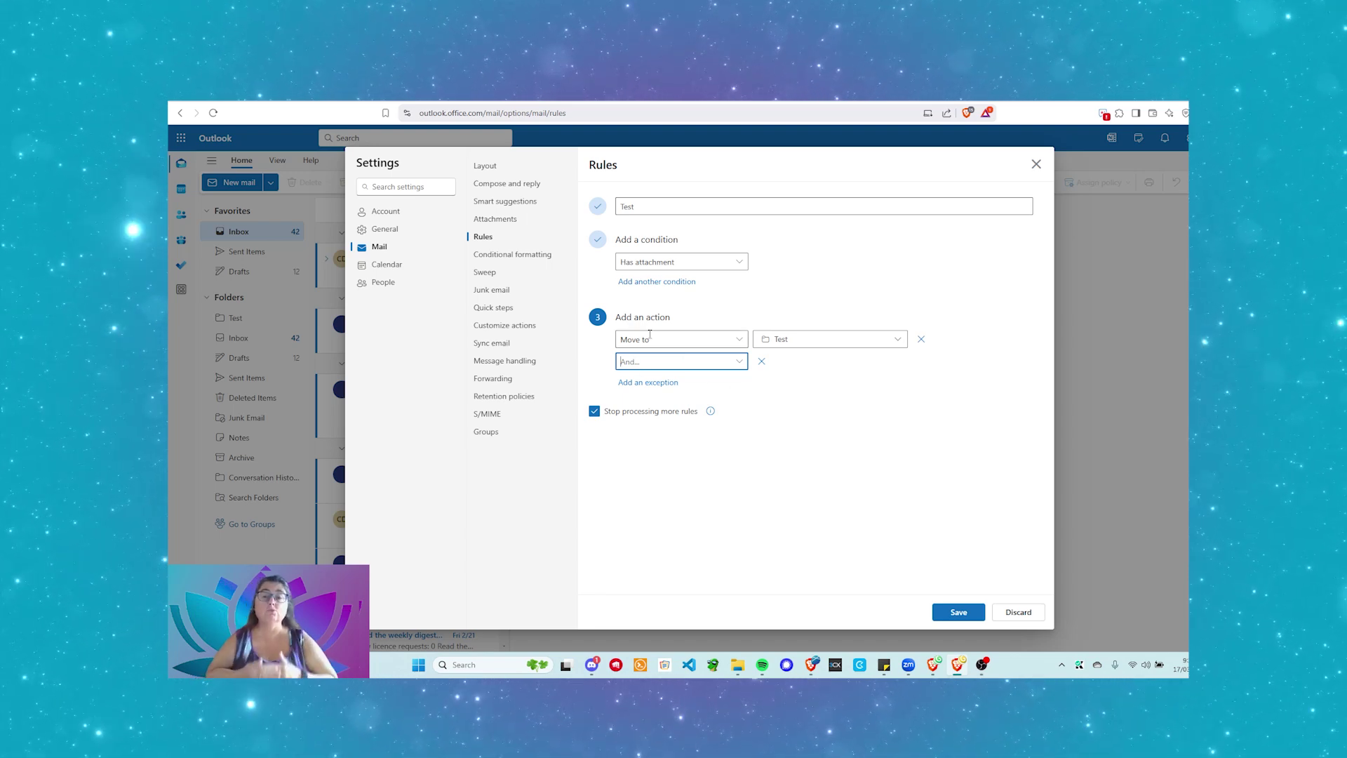
# - Add Pin to top as the Test rule's second action, alongside Move to Test
pyautogui.click(719, 359)
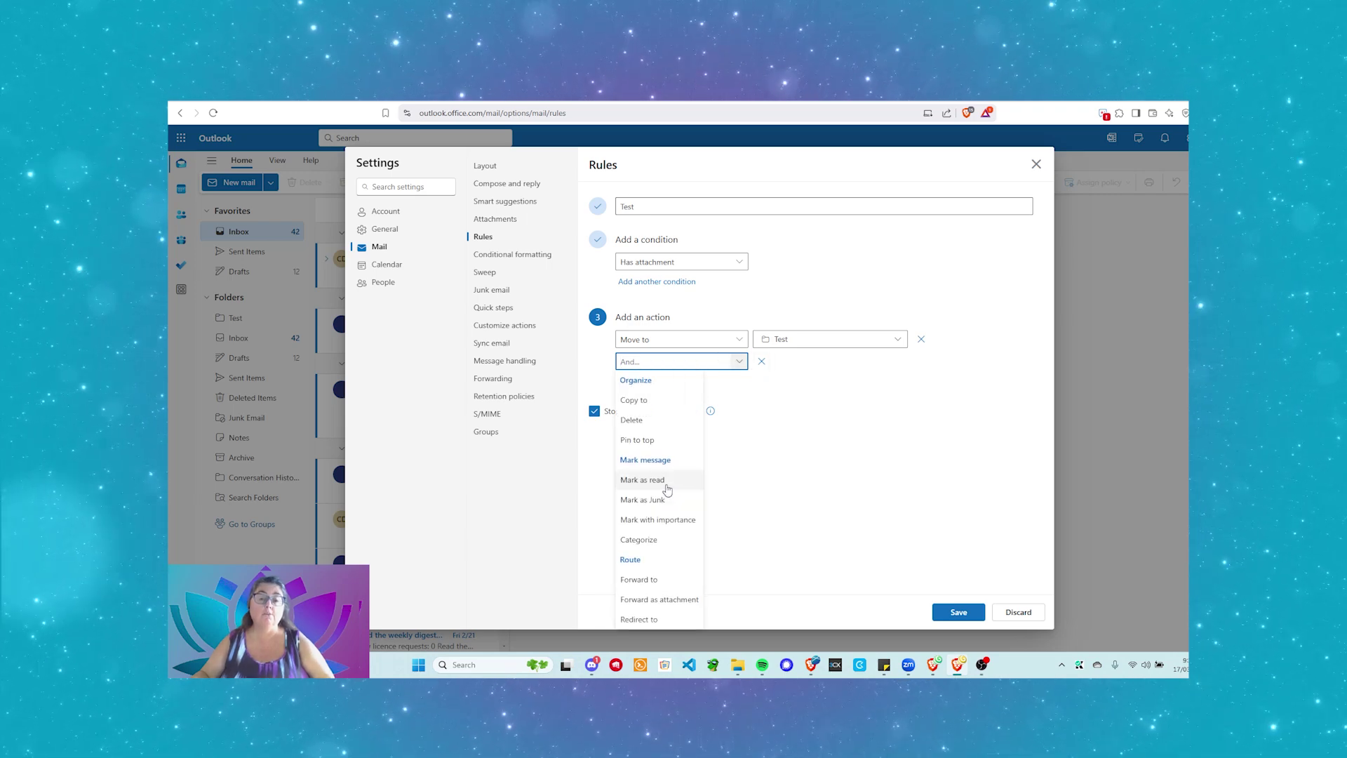
pyautogui.click(658, 441)
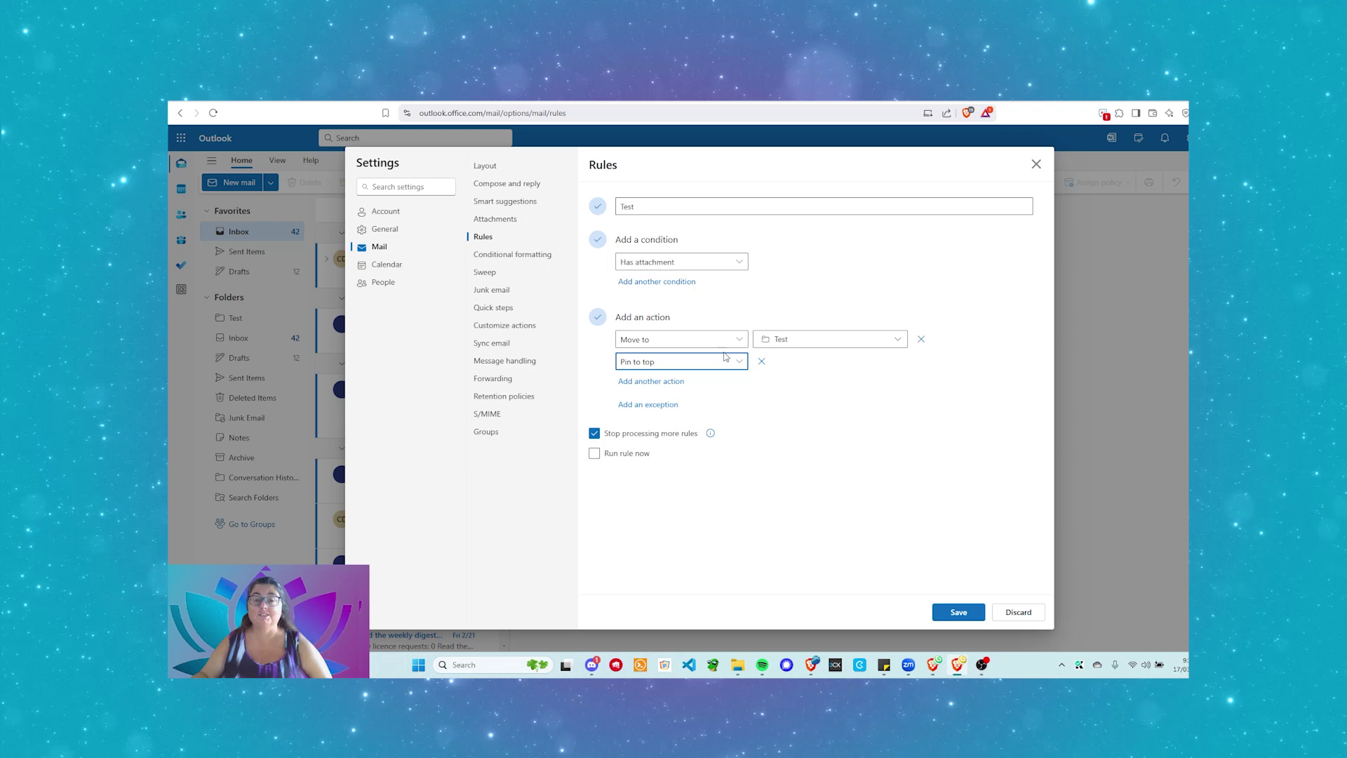
# - Add an exception to the Test rule for messages received before 1/1/2025
pyautogui.click(642, 406)
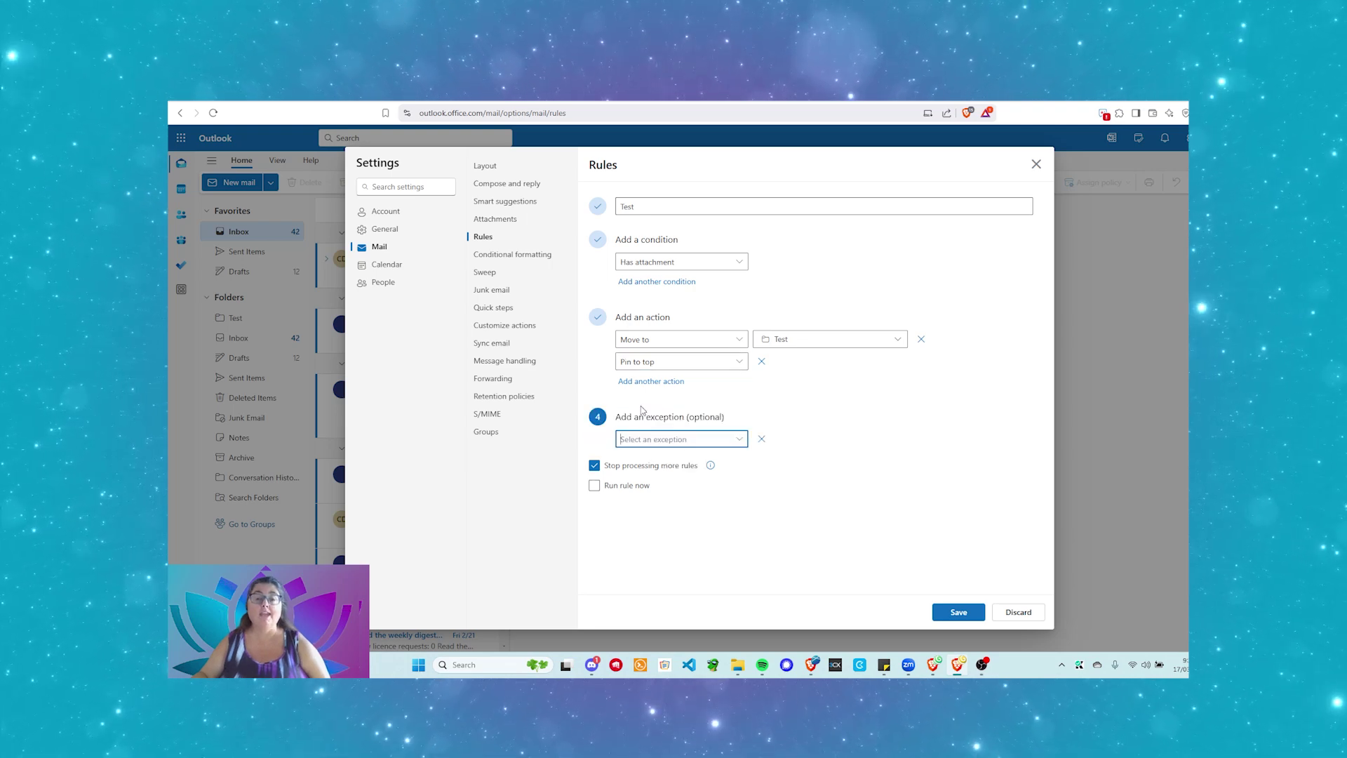
pyautogui.click(736, 442)
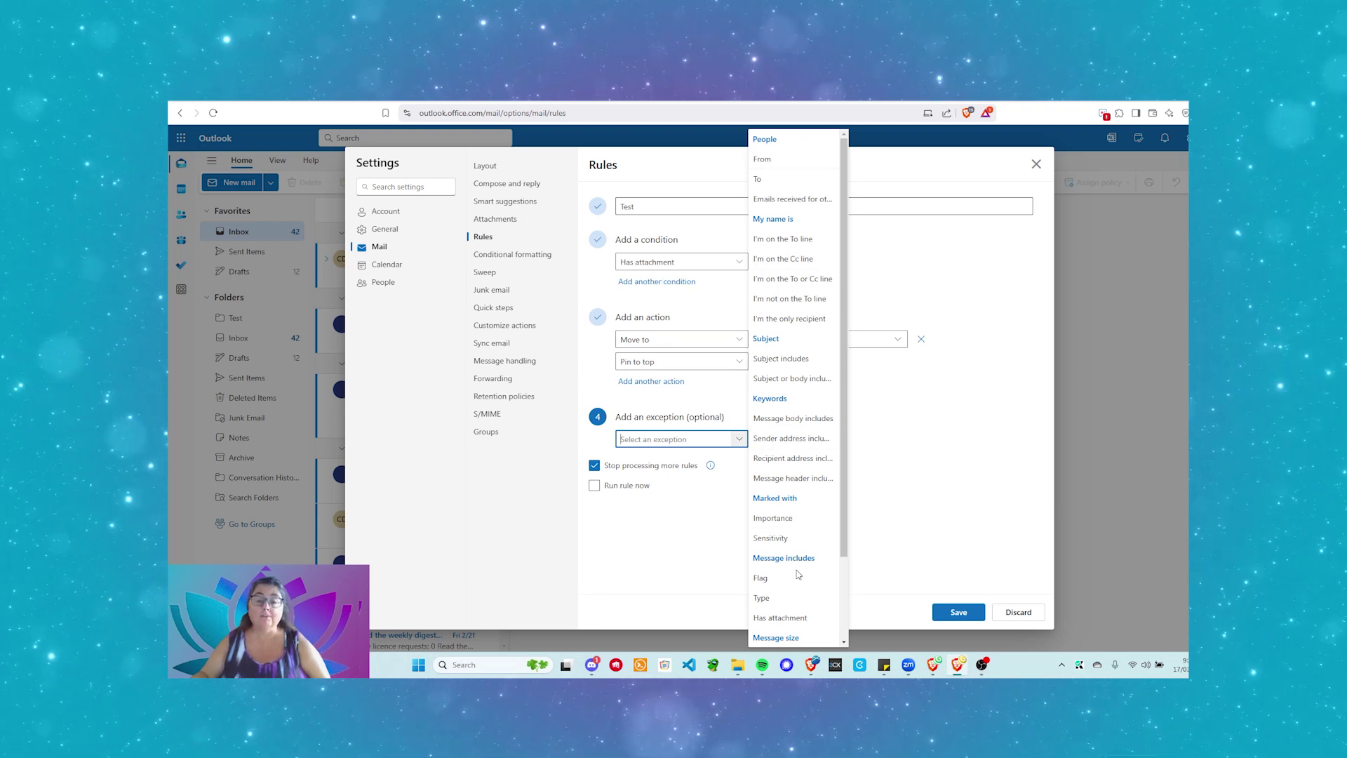
pyautogui.scroll(-3, 797, 641)
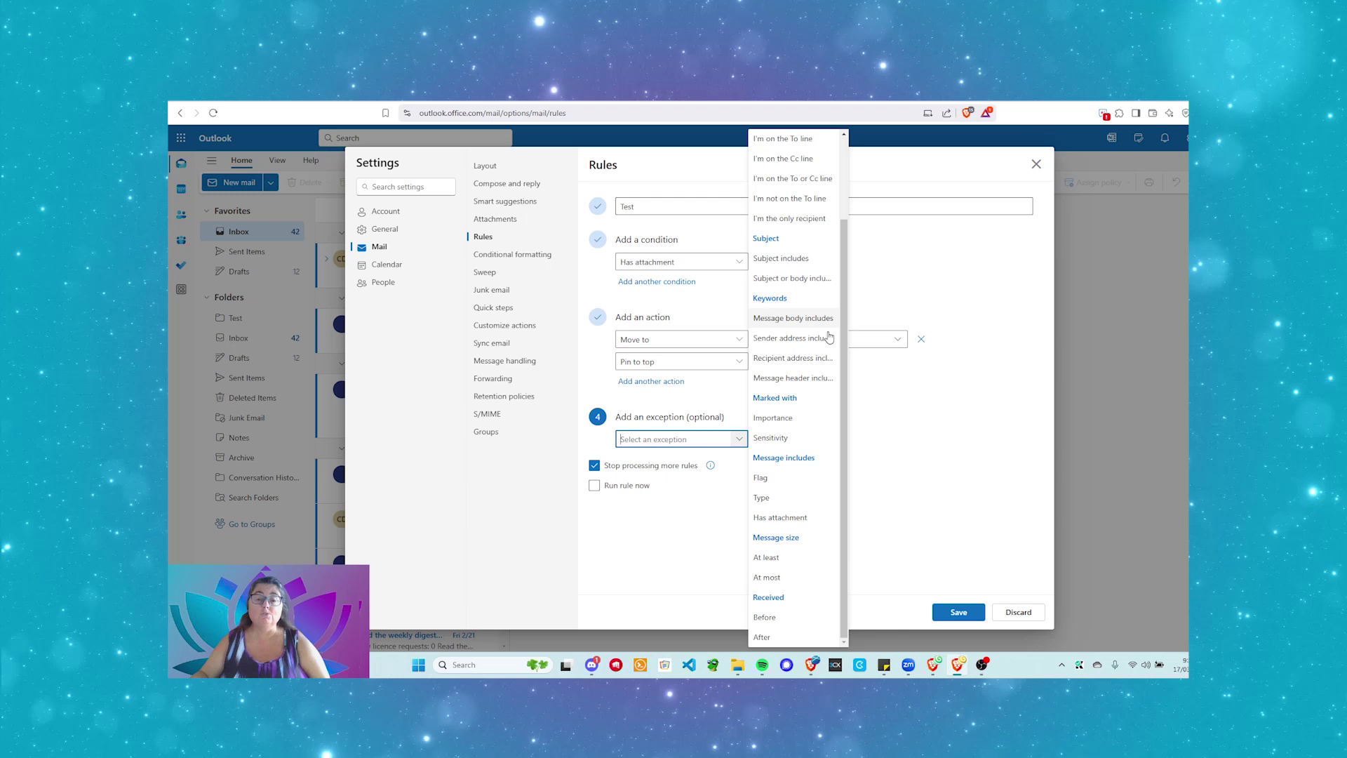
pyautogui.click(798, 627)
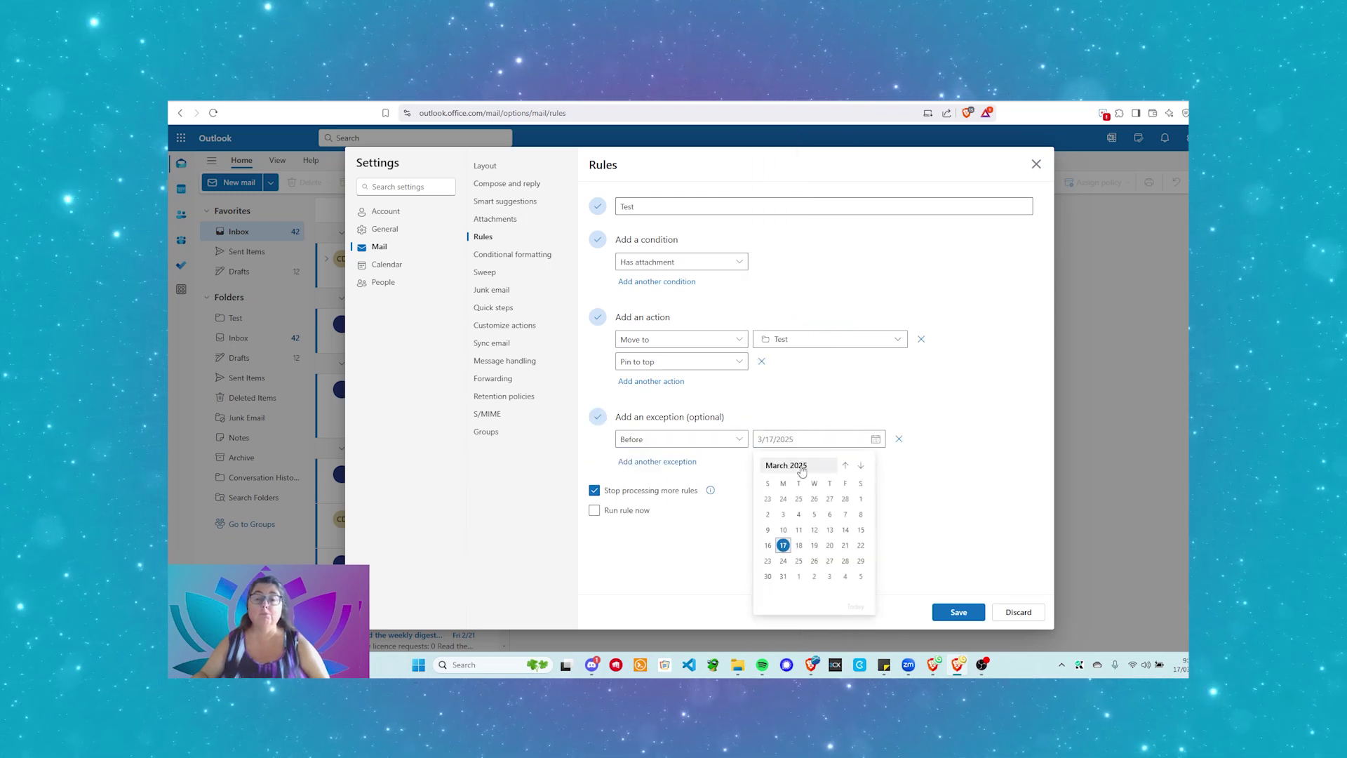
pyautogui.click(844, 465)
pyautogui.click(845, 465)
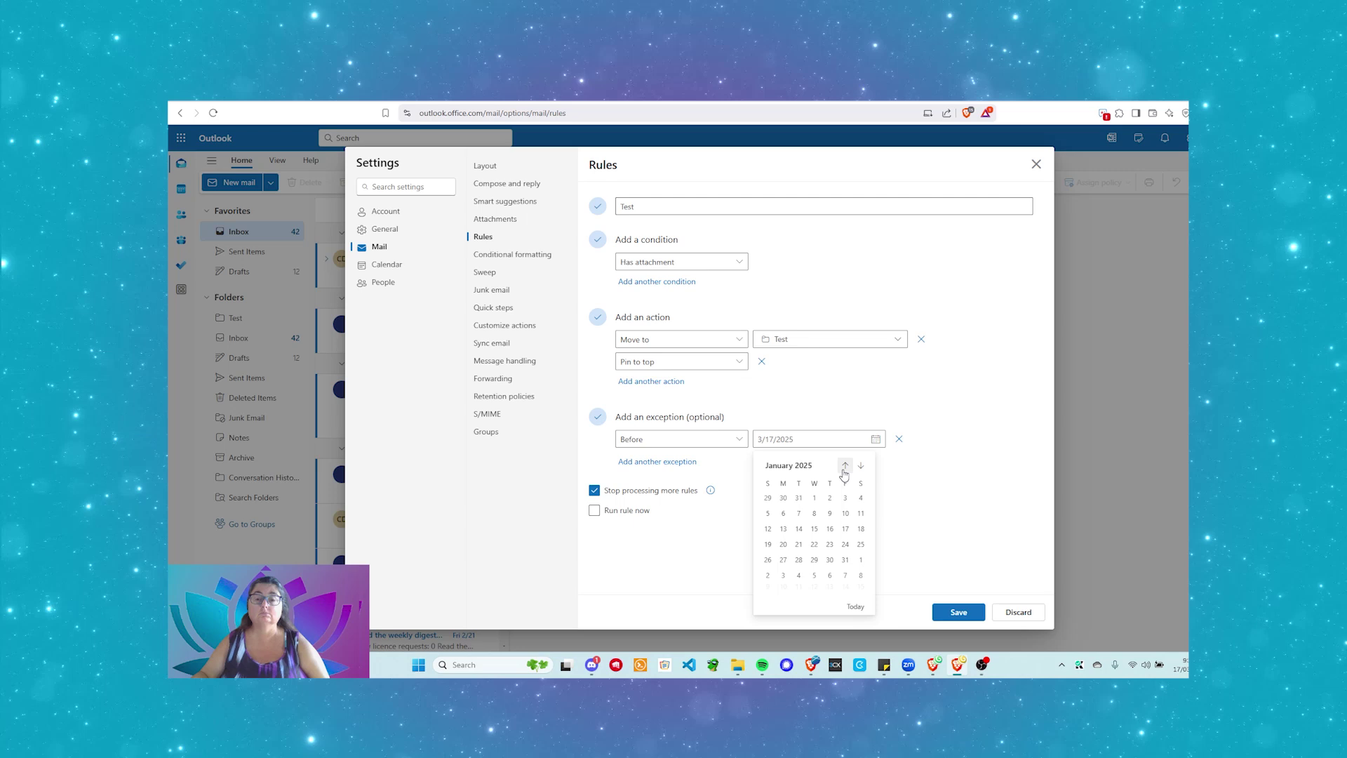
pyautogui.click(814, 498)
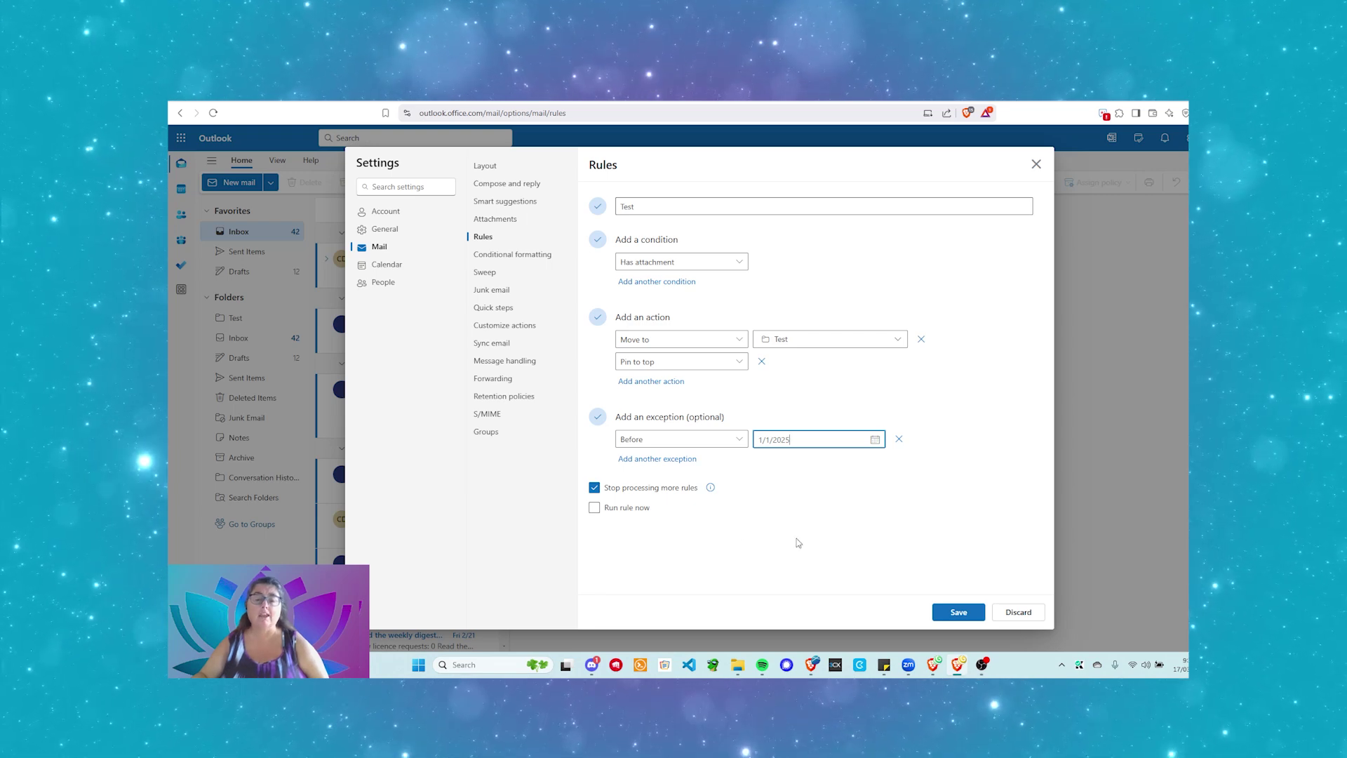
# - Save the finished Test rule so it is listed, switched on, under Rules
pyautogui.click(955, 615)
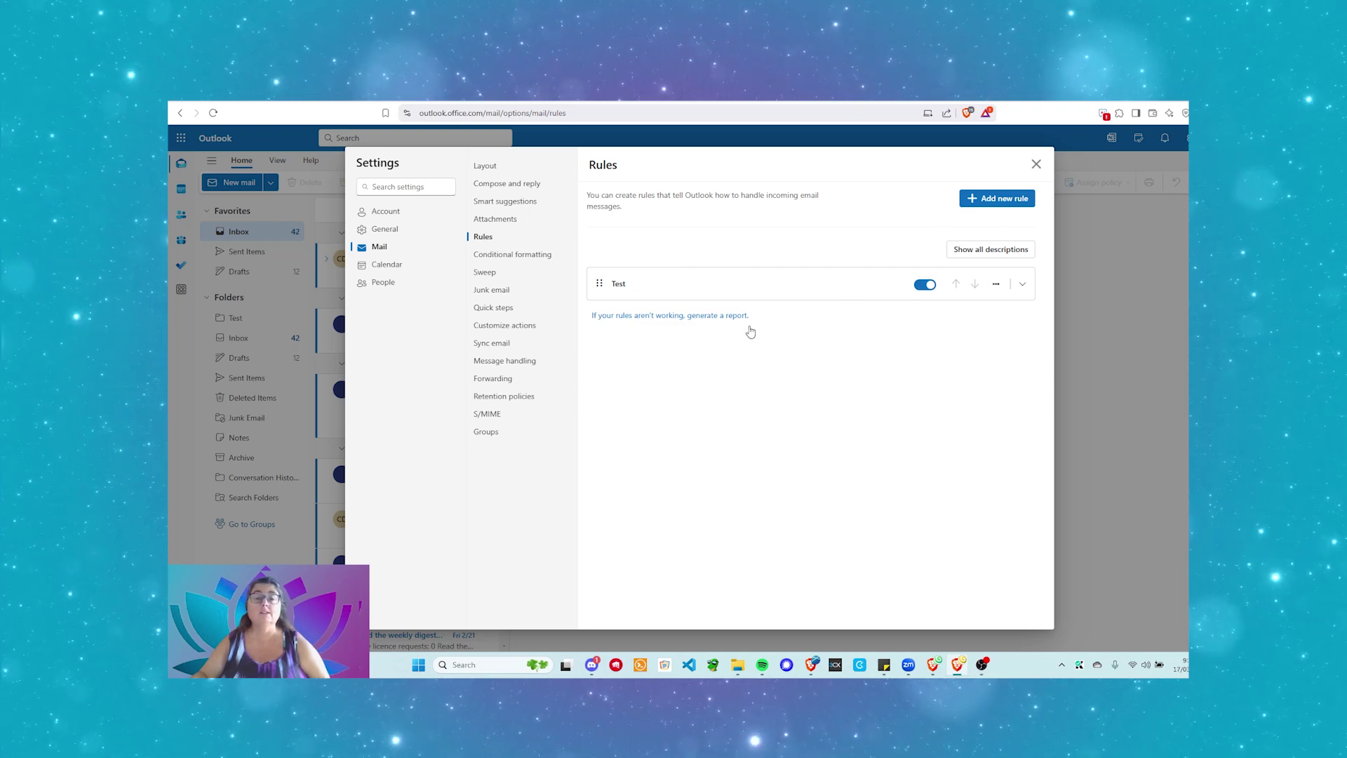
# - Start a new rule named 'Test 2' with the condition I'm on the To line
pyautogui.click(1015, 197)
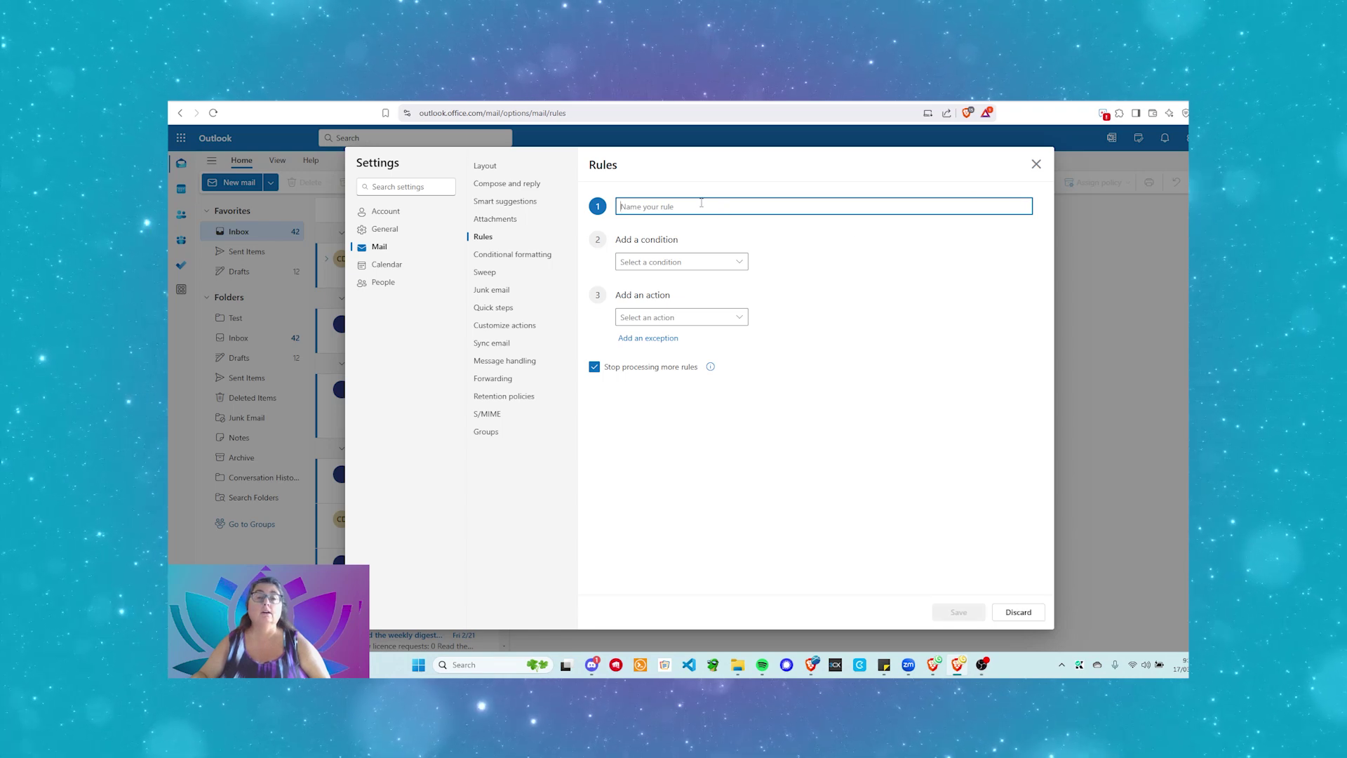
pyautogui.write('T')
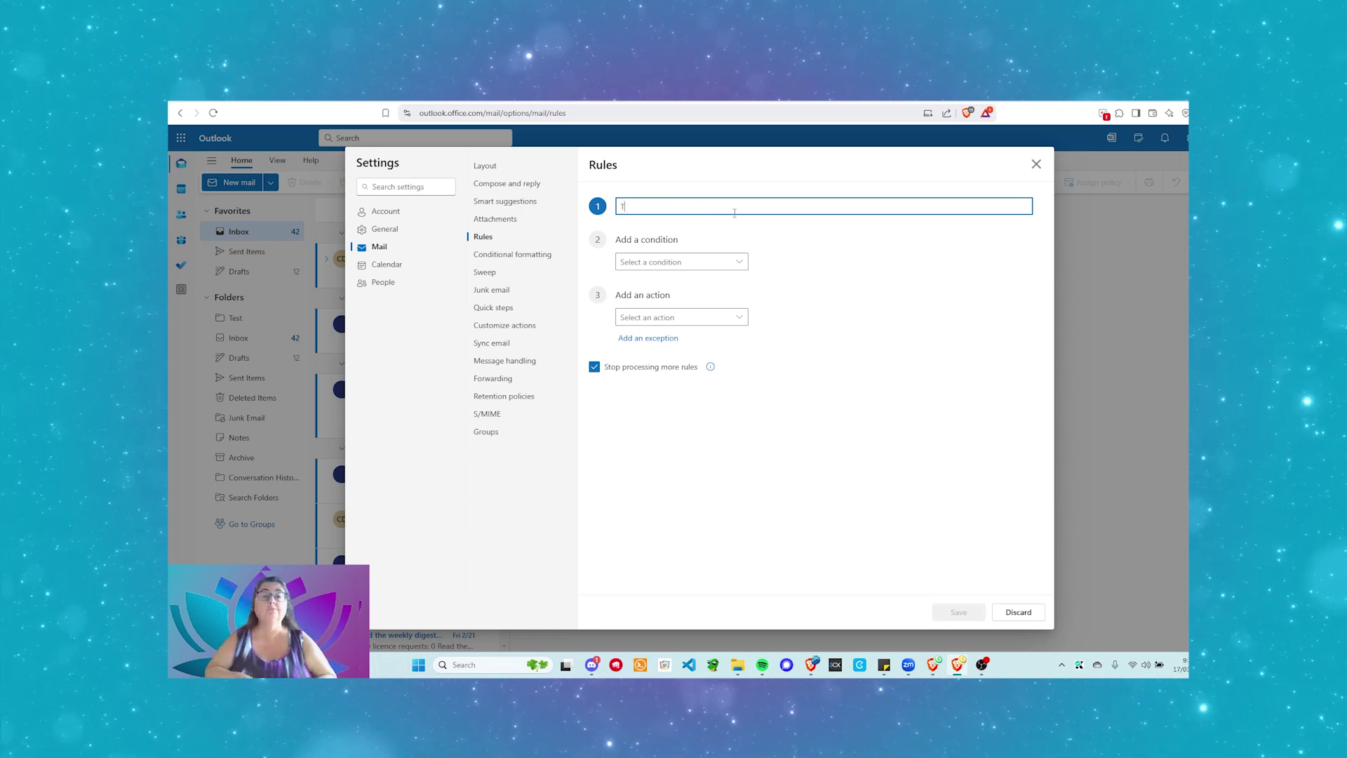
pyautogui.write('est 2')
pyautogui.press('Tab')
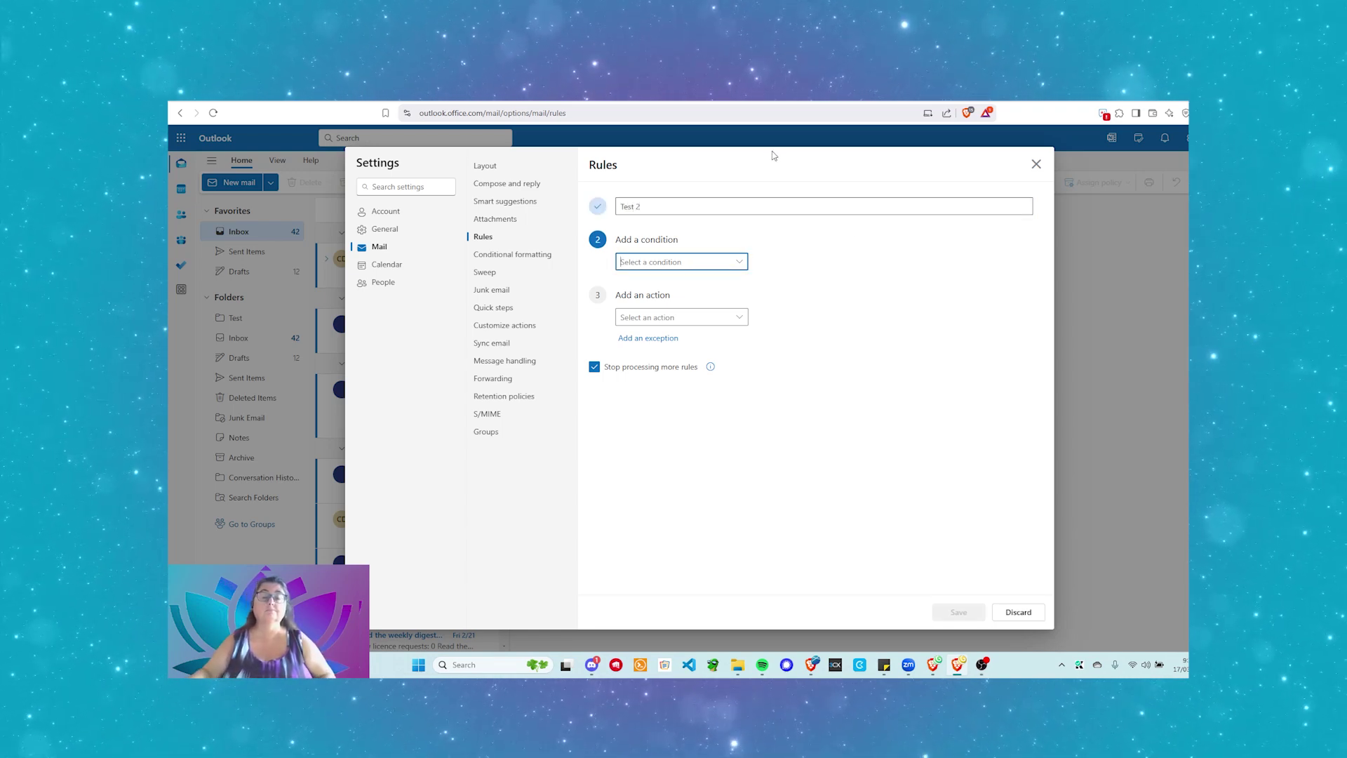
pyautogui.click(666, 262)
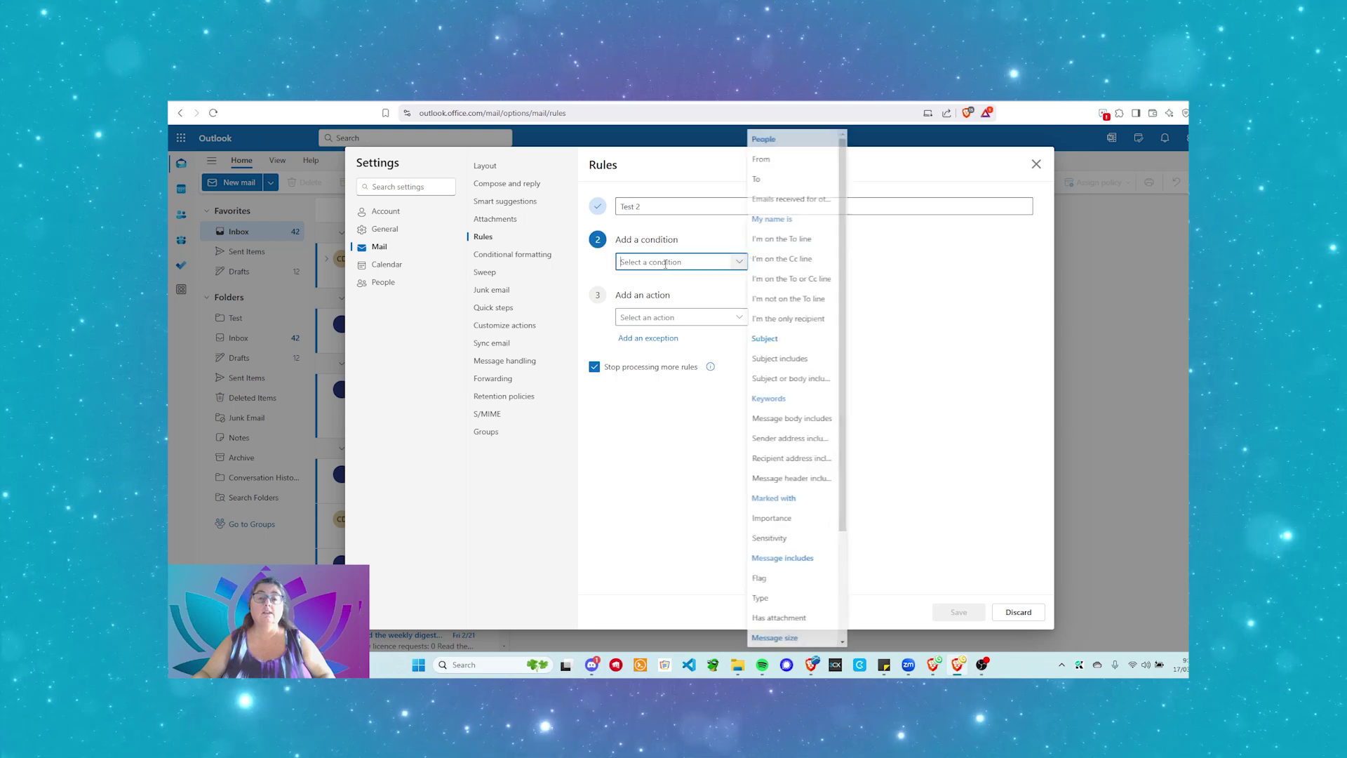
pyautogui.click(790, 280)
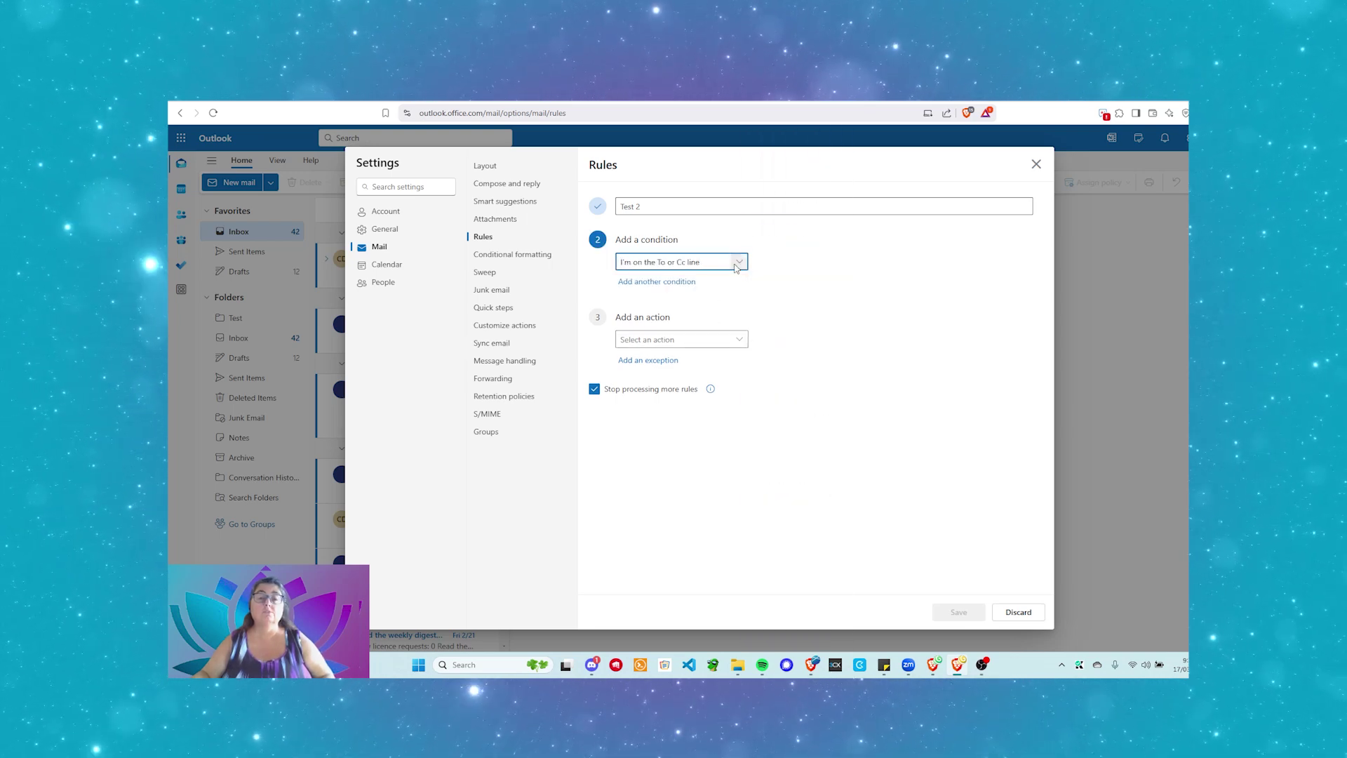
pyautogui.click(737, 263)
pyautogui.click(794, 239)
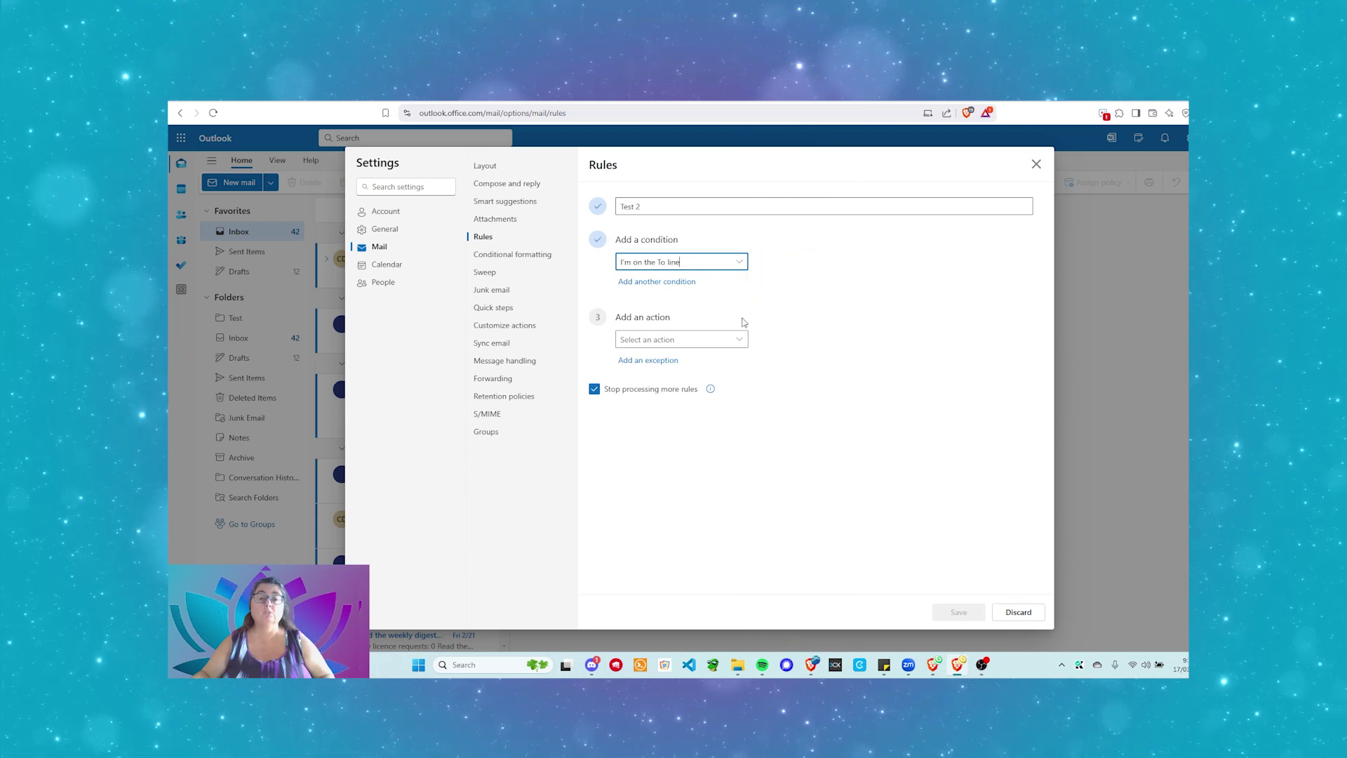
# - Give Test 2 the action Mark with importance set to High, and save it
pyautogui.click(663, 340)
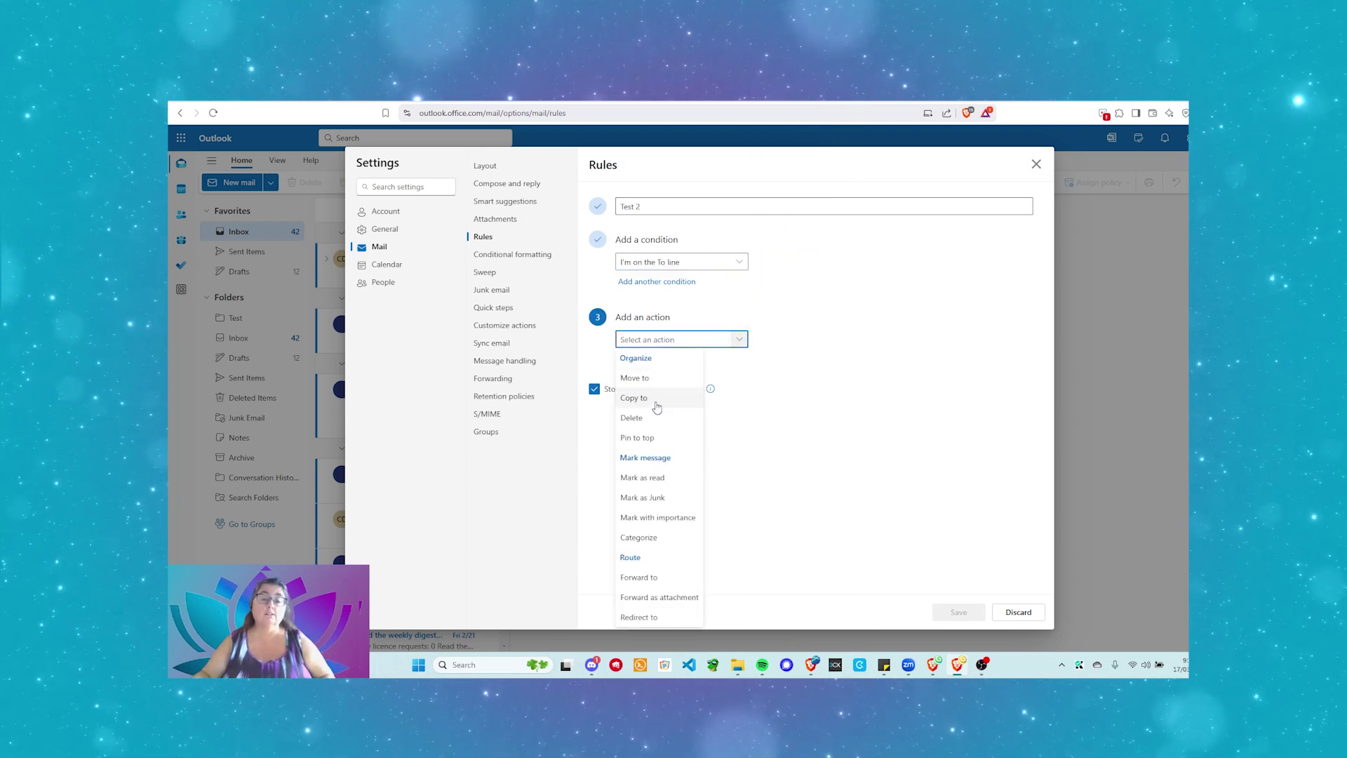
pyautogui.click(667, 523)
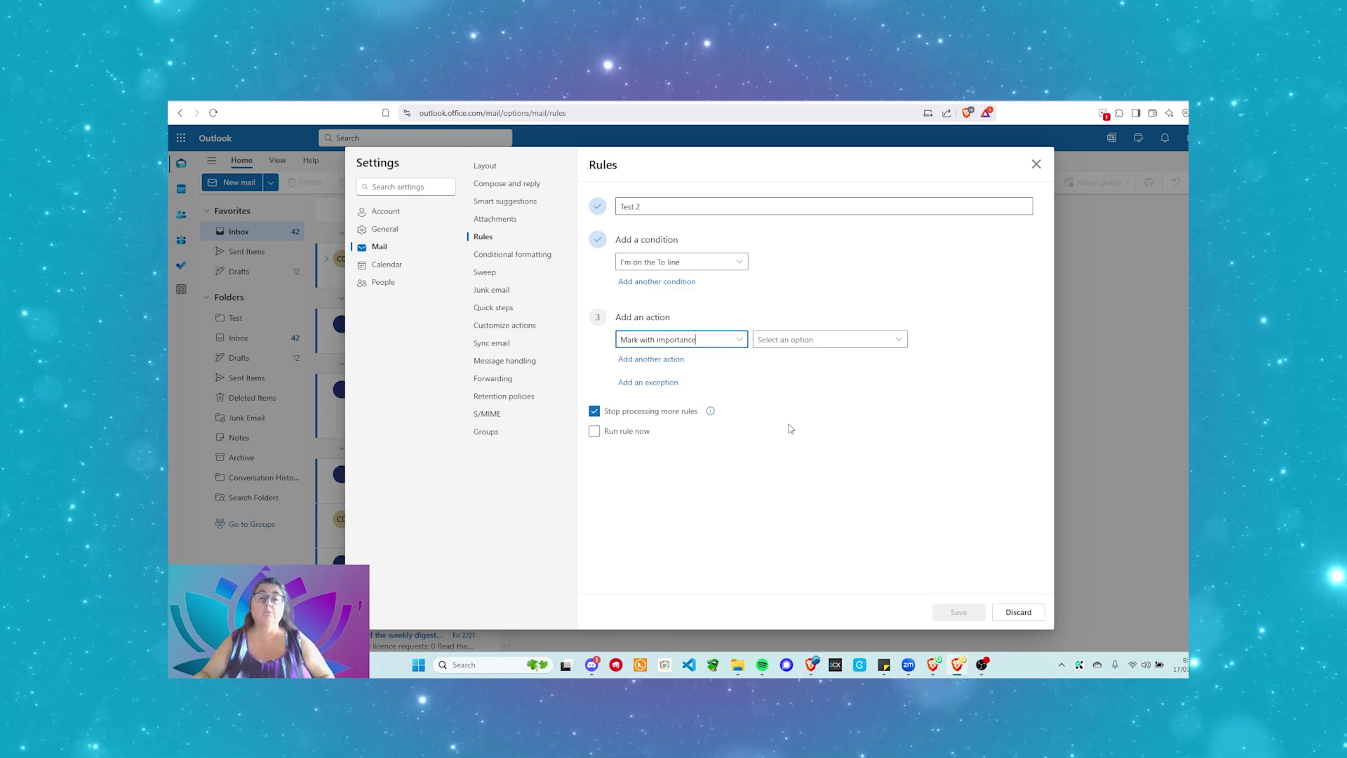
pyautogui.click(801, 339)
pyautogui.click(772, 359)
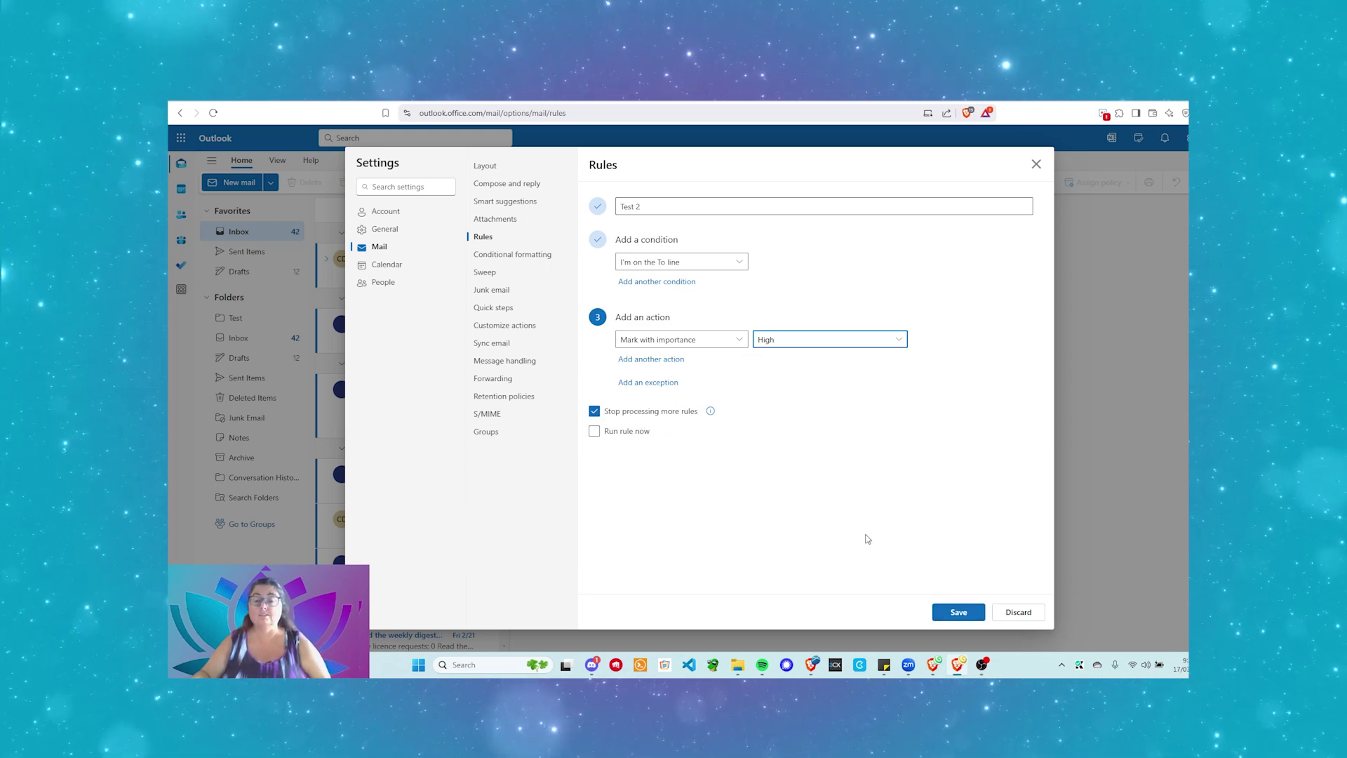
pyautogui.click(959, 613)
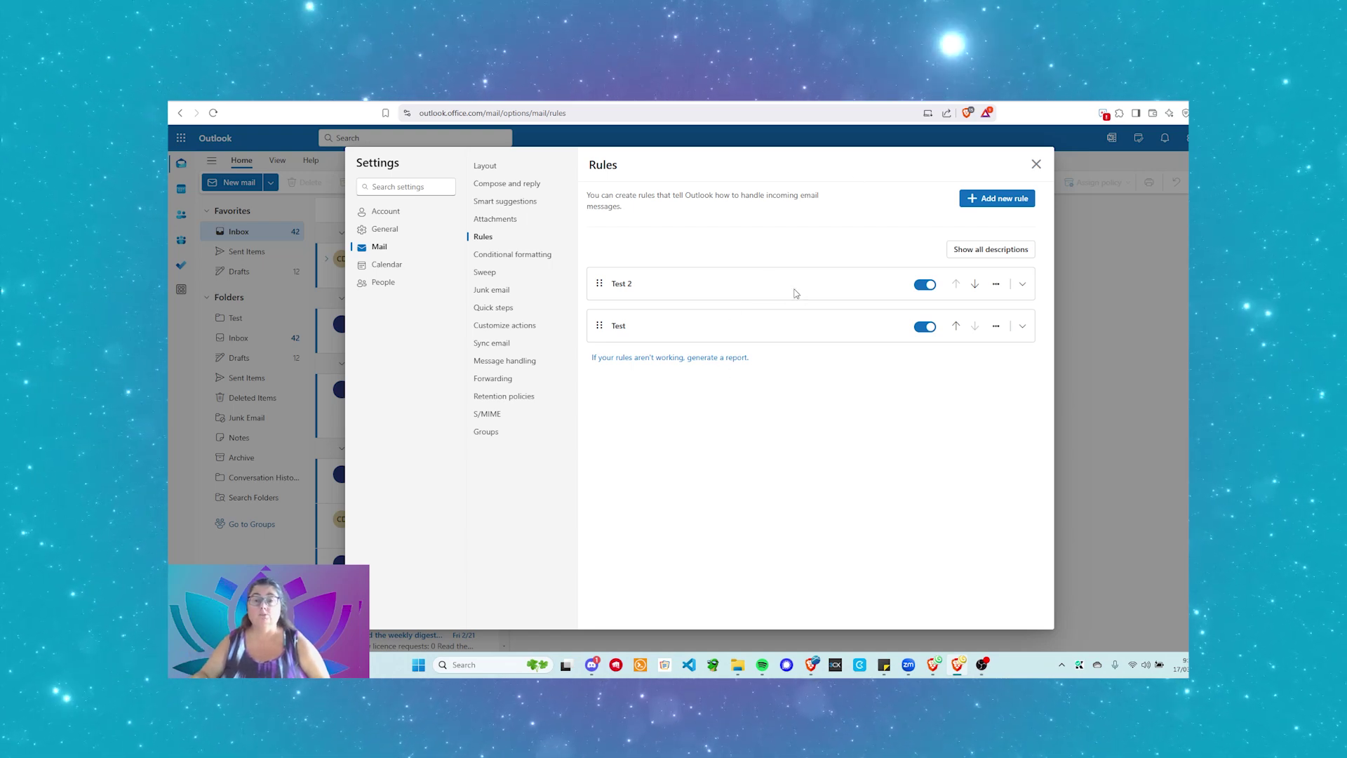
# - Reorder the rules so Test sits above Test 2
pyautogui.moveTo(600, 325)
pyautogui.mouseDown()
pyautogui.moveTo(596, 256)
pyautogui.moveTo(610, 280)
pyautogui.moveTo(602, 330)
pyautogui.mouseUp()
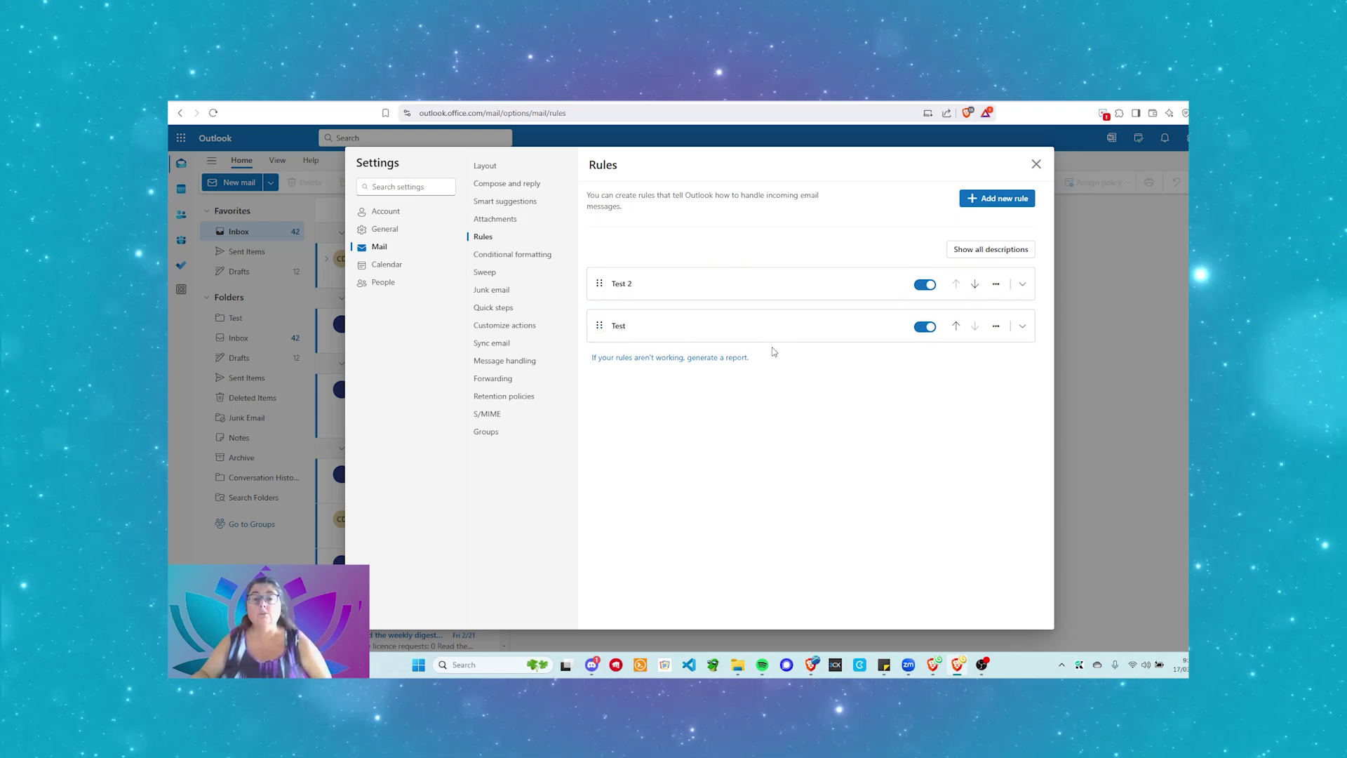
pyautogui.click(955, 327)
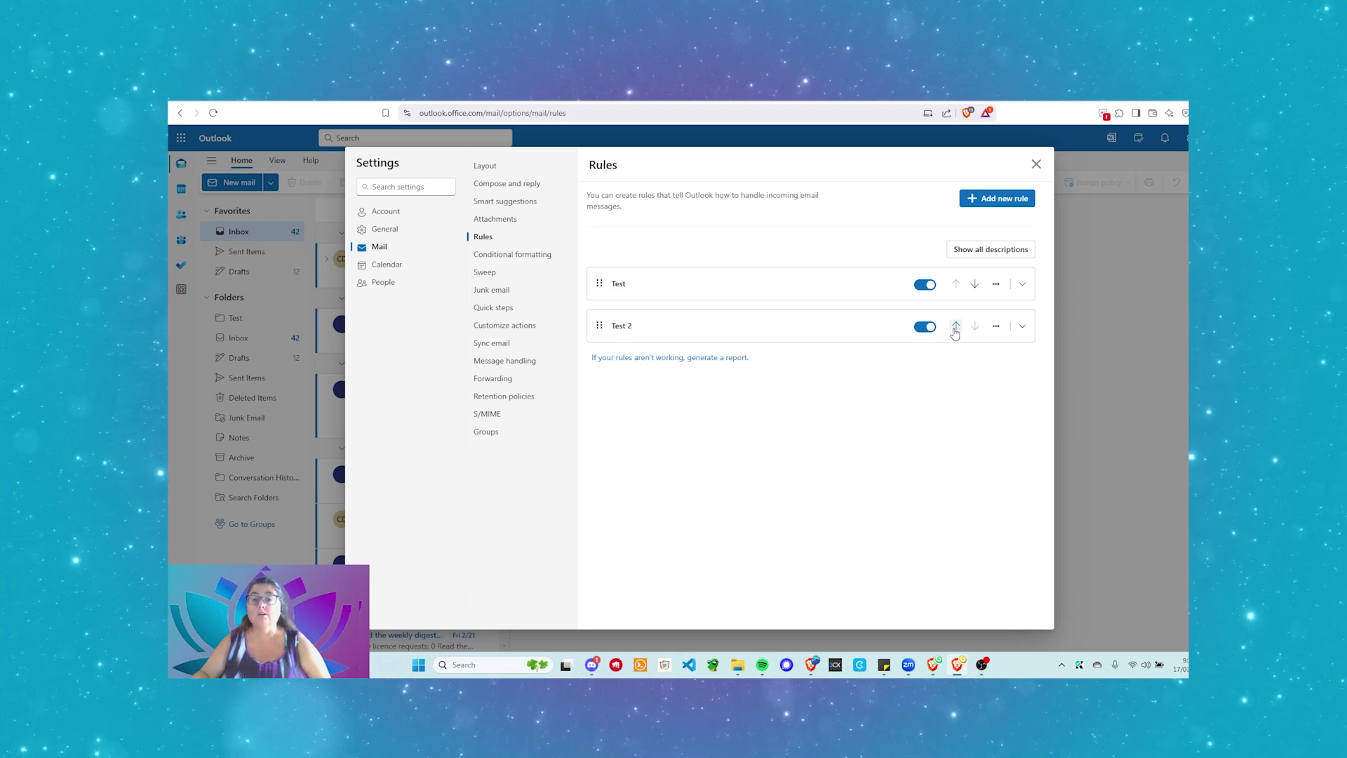
pyautogui.click(975, 285)
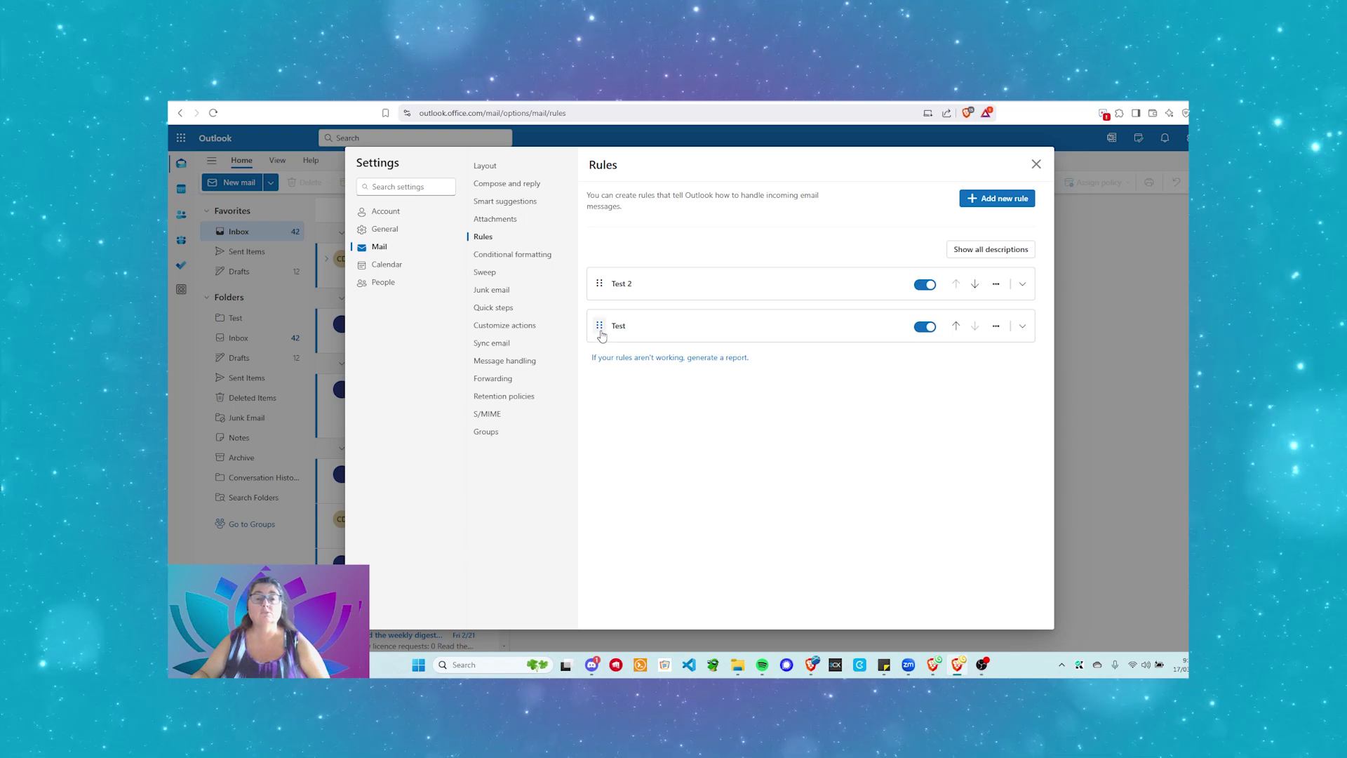
pyautogui.moveTo(600, 329); pyautogui.dragTo(608, 275)
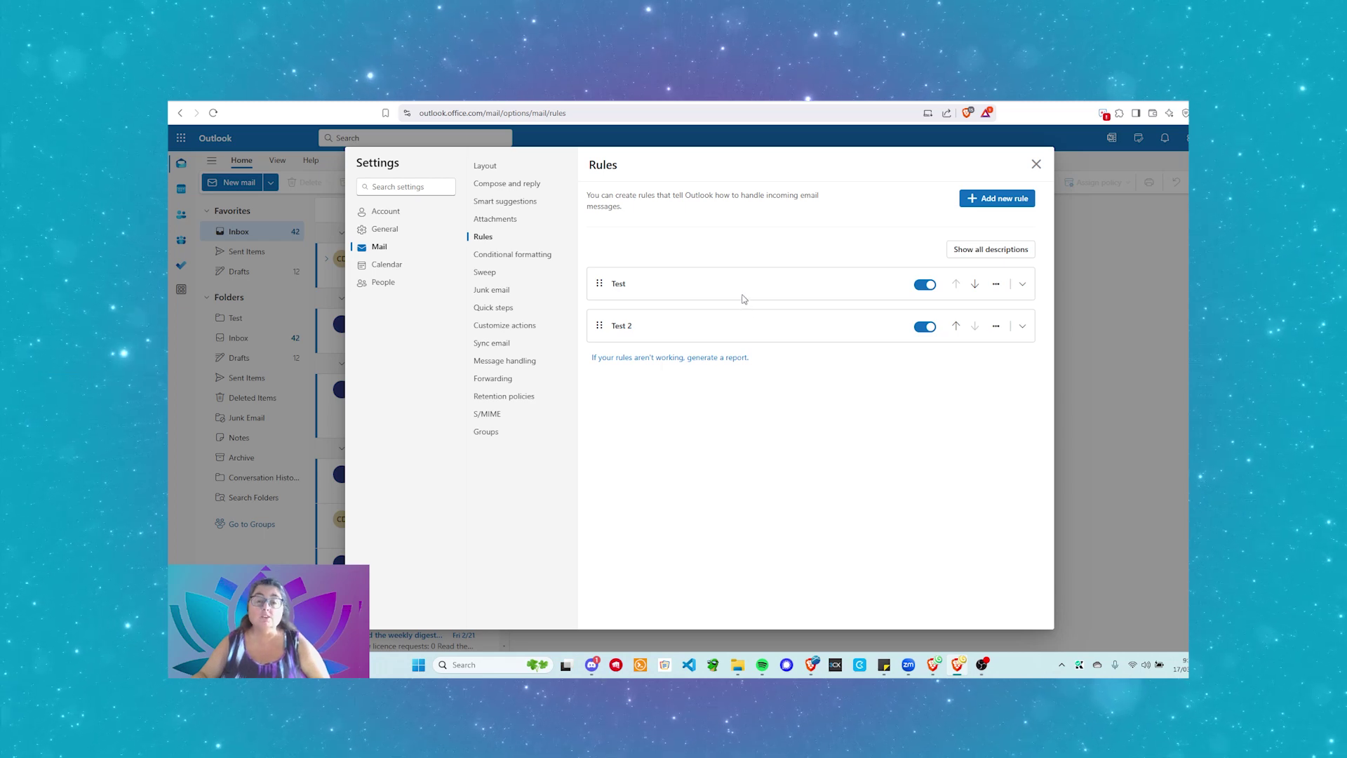
pyautogui.click(1022, 285)
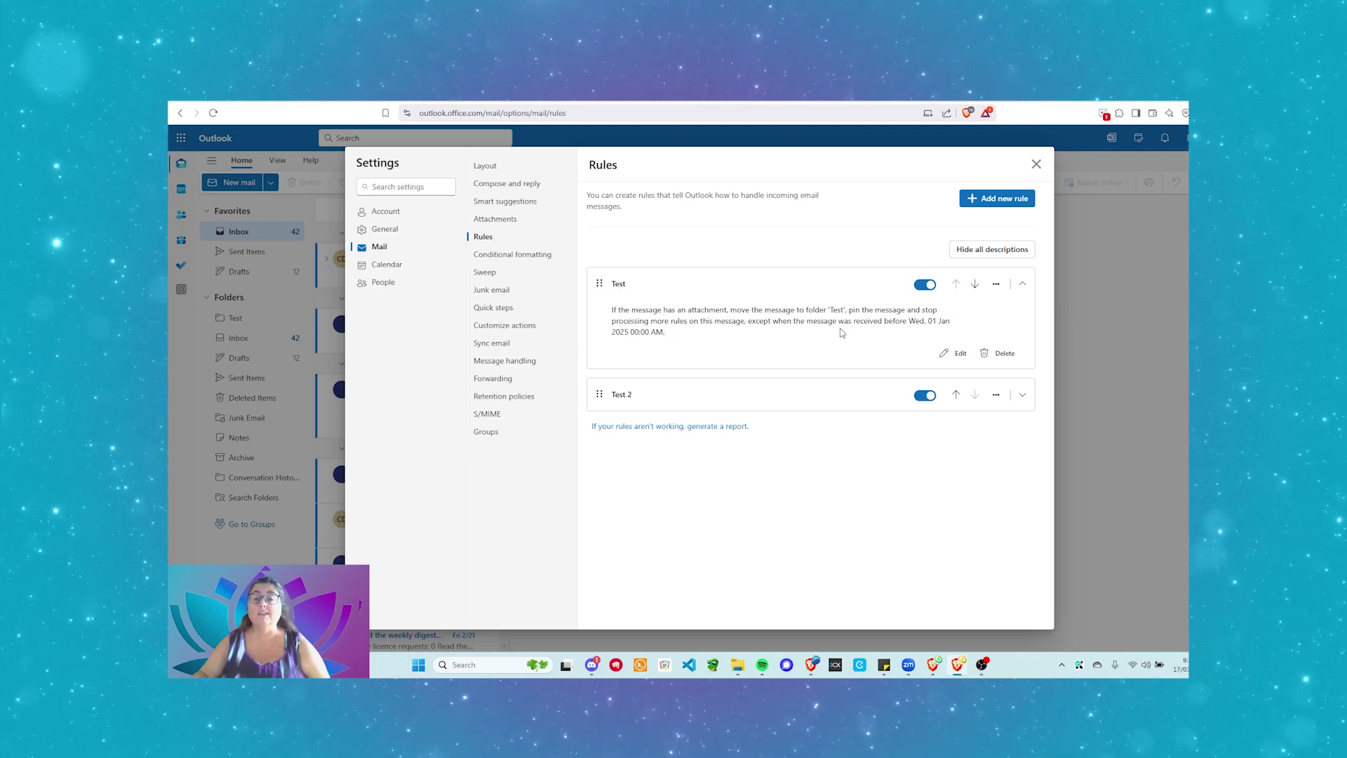
pyautogui.click(956, 354)
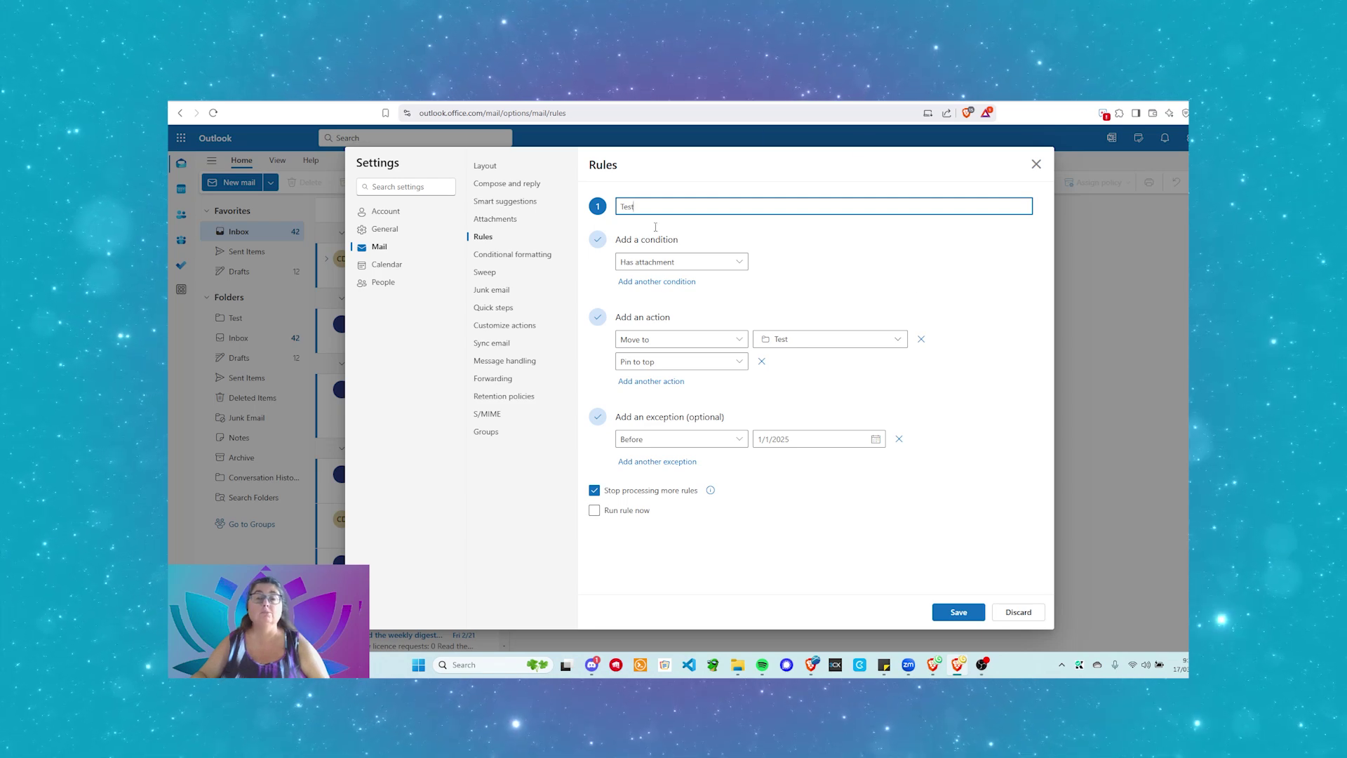
pyautogui.click(1019, 620)
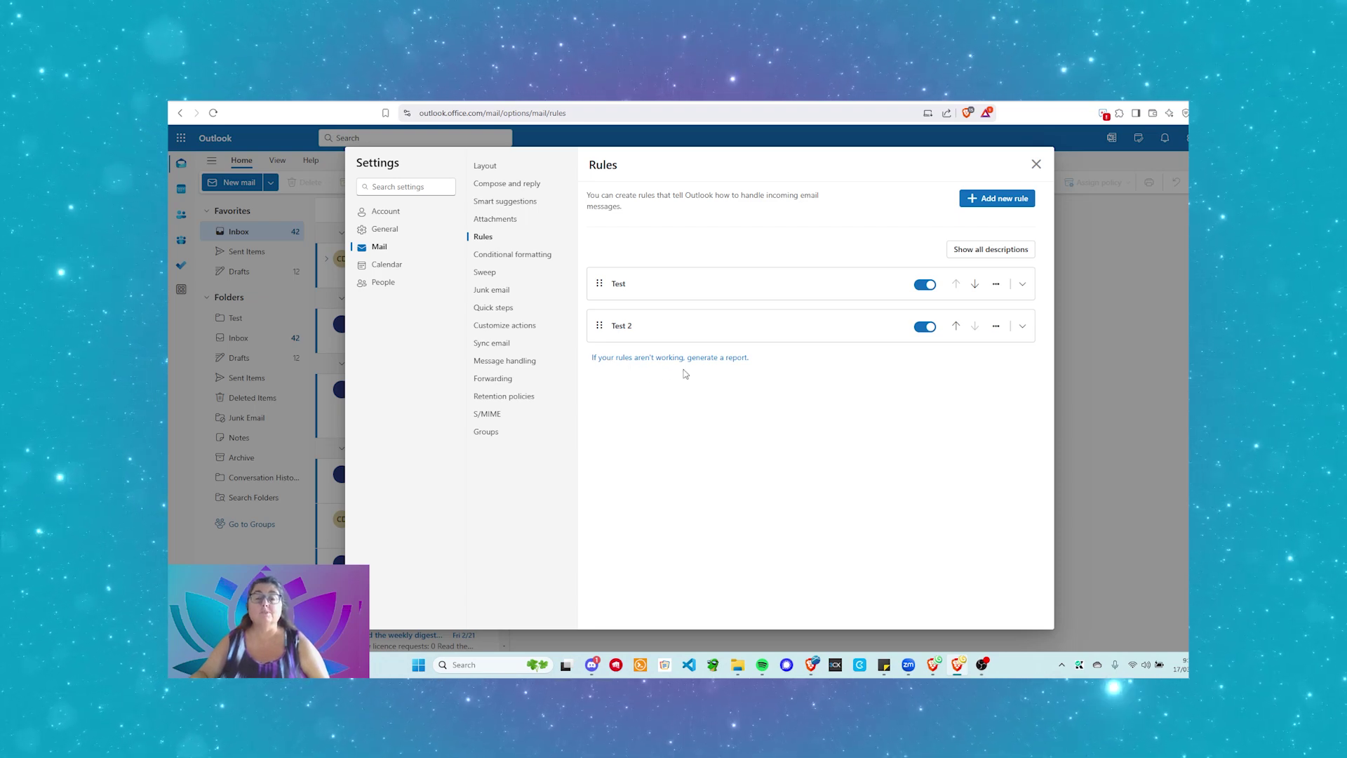
# - Request an emailed diagnostic report on the rules from beneath the rules list
pyautogui.click(723, 358)
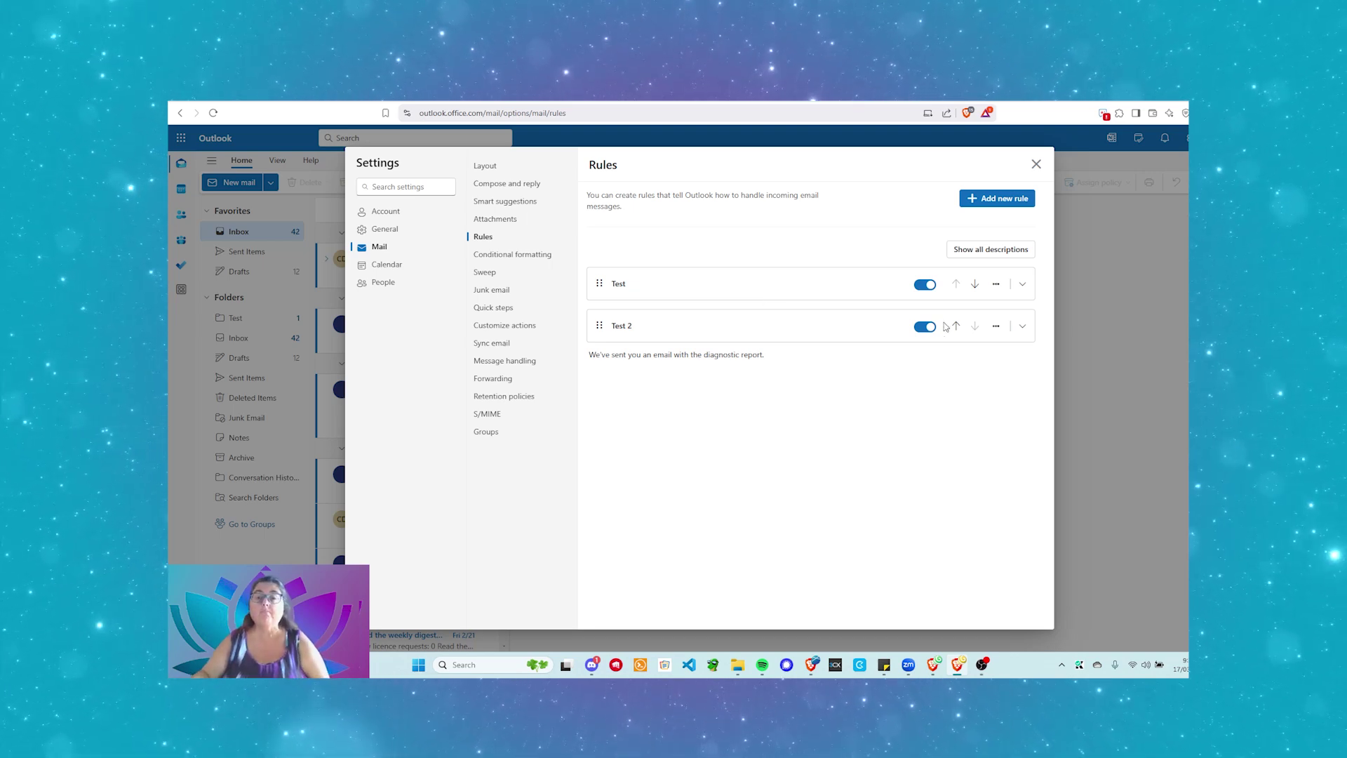
# - Close Settings and return to the Inbox message list
pyautogui.click(1036, 164)
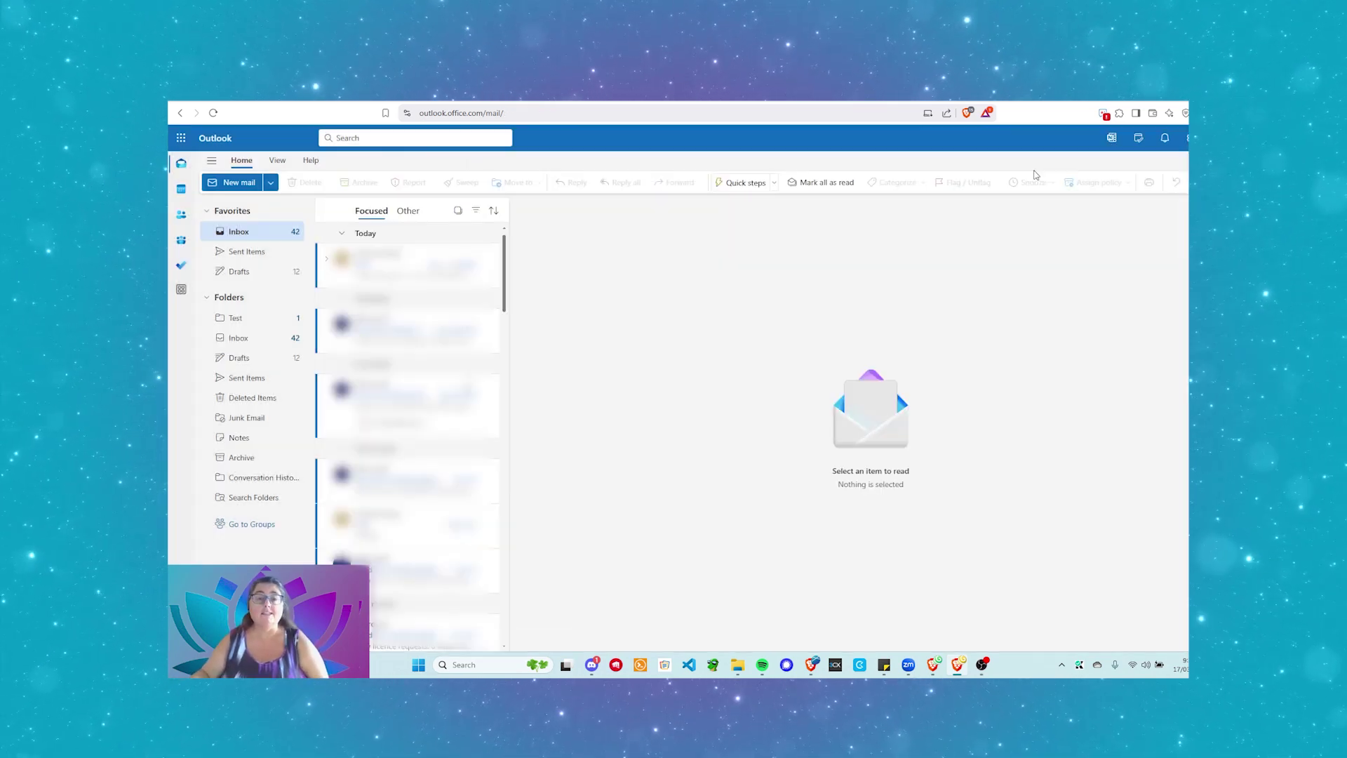
pyautogui.moveTo(493, 288)
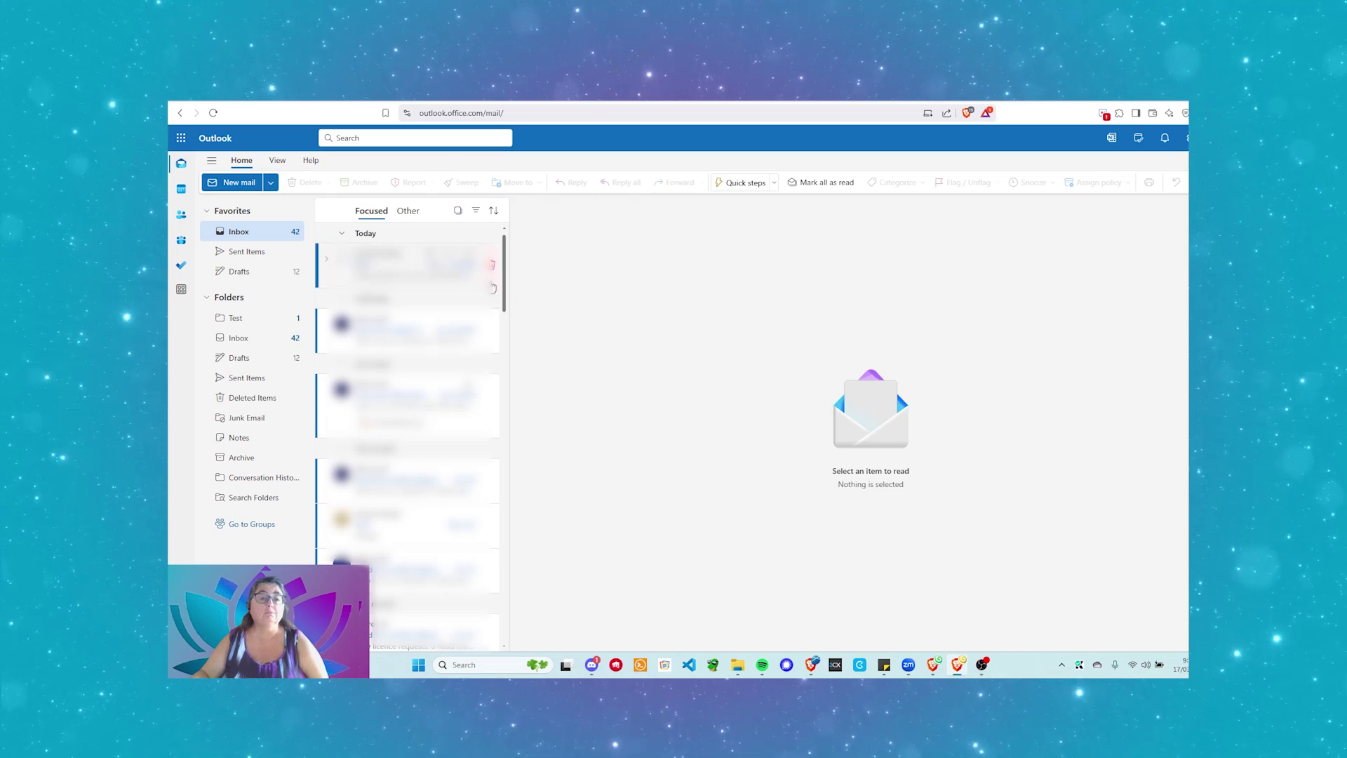